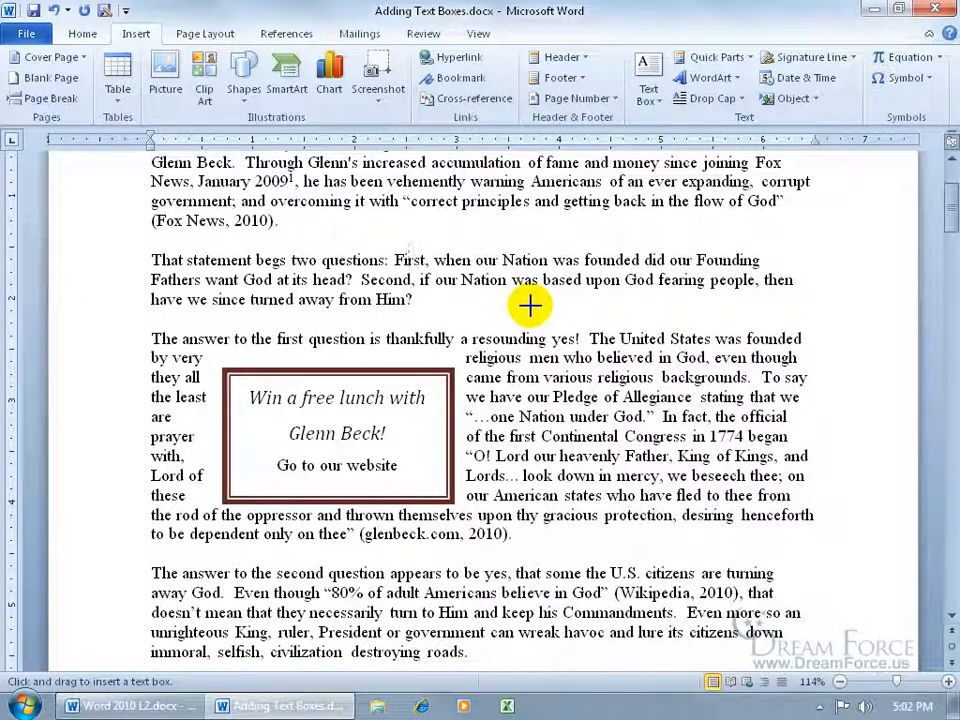
# Step: Draw a text box over the second and third paragraphs and enter "Whatever text you'd like" followed by a new line
pyautogui.moveTo(508, 234)
pyautogui.mouseDown()
pyautogui.moveTo(681, 311)
pyautogui.moveTo(686, 365)
pyautogui.mouseUp()
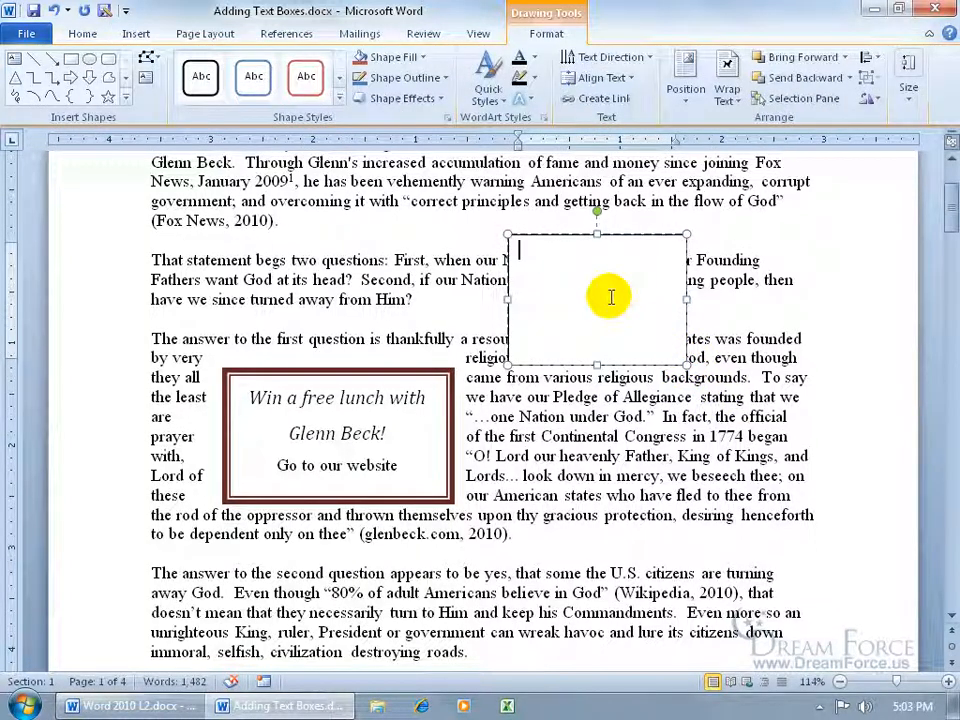
pyautogui.write("Whatever text you'd like")
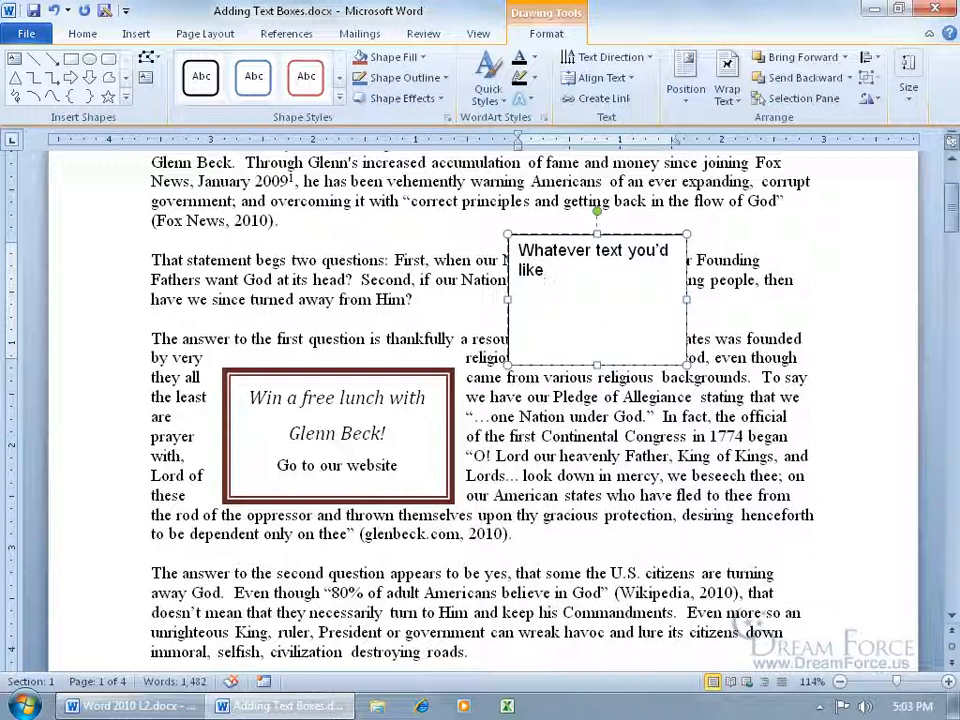
pyautogui.press('Return')
# Step: Search clip art for "dragon" and insert the purple dragon picture below the text in the new text box
pyautogui.click(138, 36)
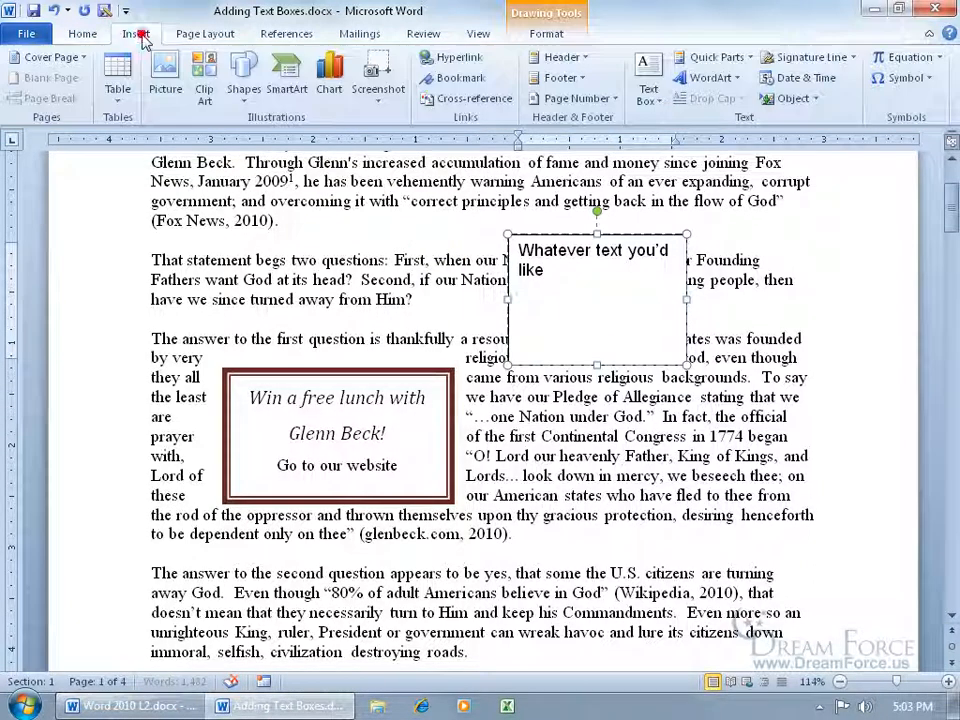
pyautogui.click(203, 85)
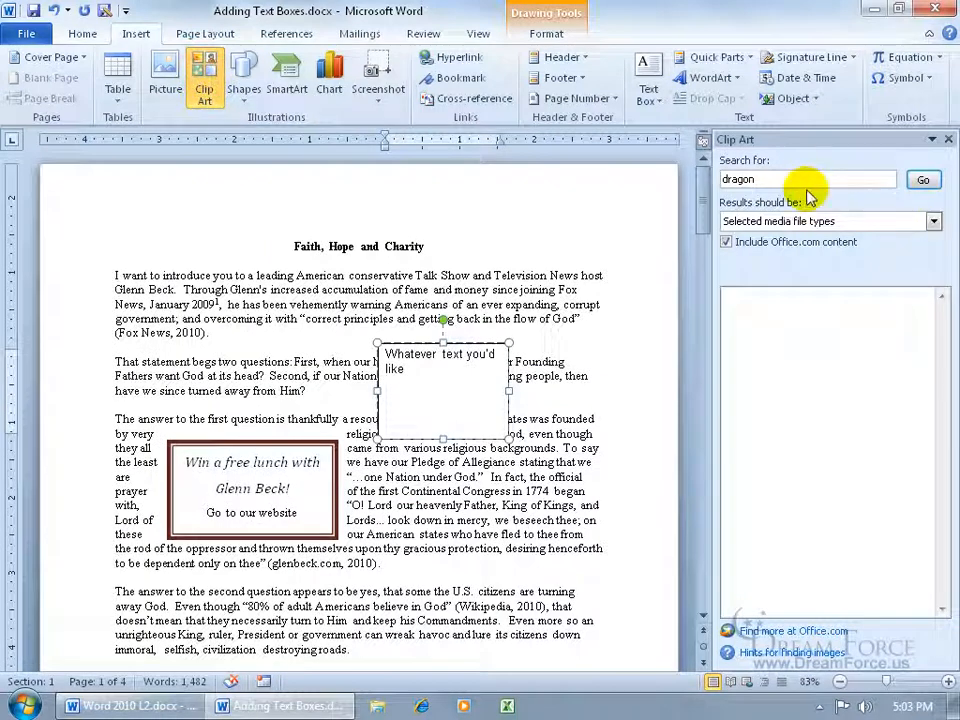
pyautogui.click(921, 181)
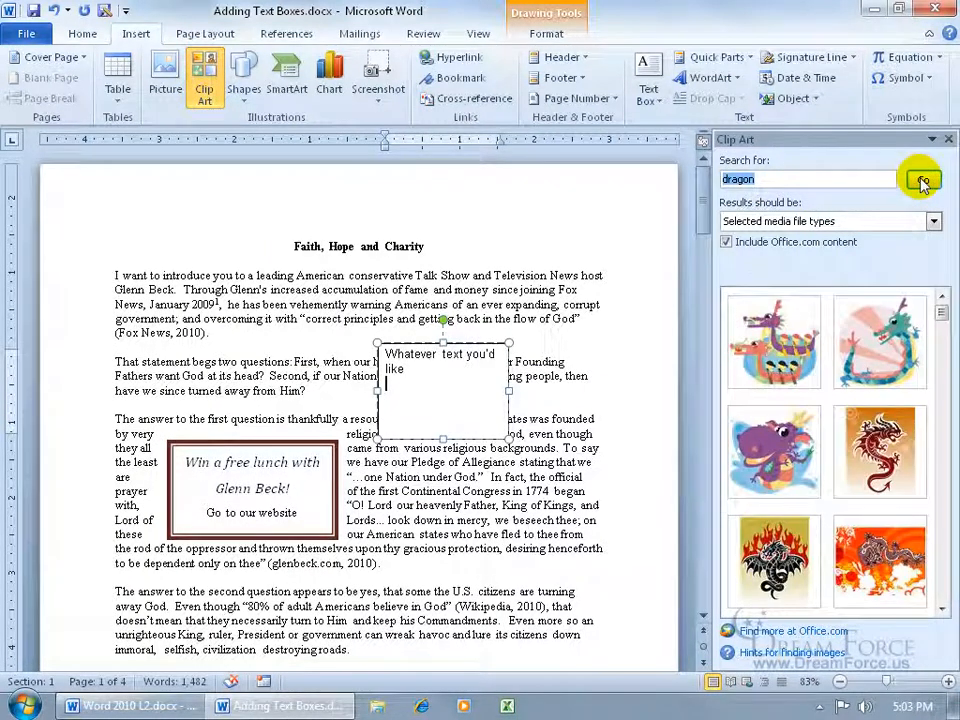
pyautogui.moveTo(405, 402); pyautogui.dragTo(405, 400)
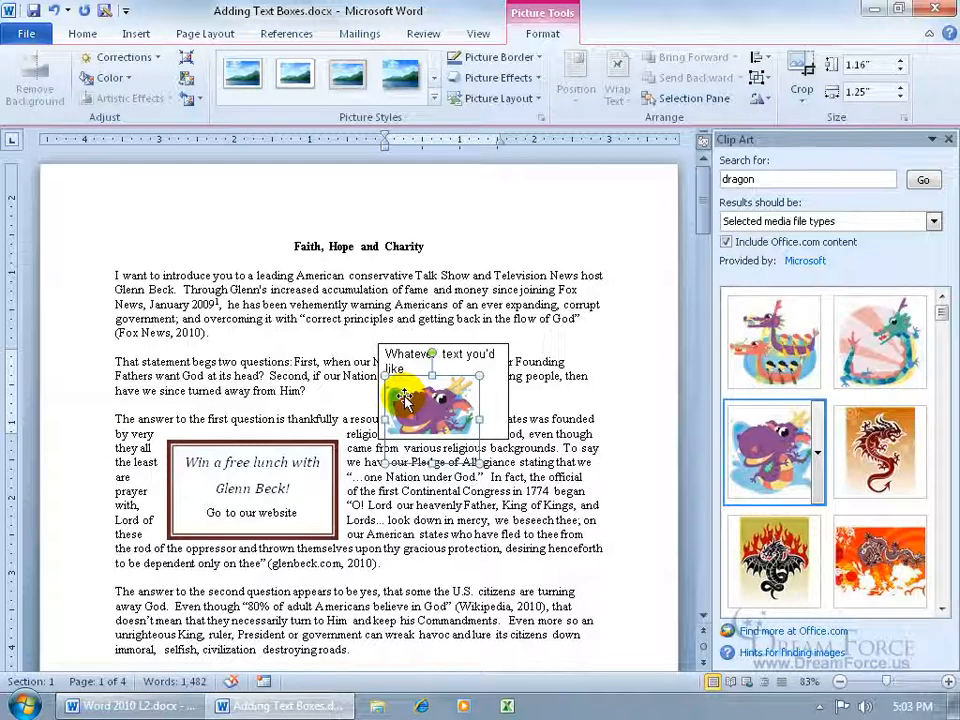
pyautogui.click(948, 139)
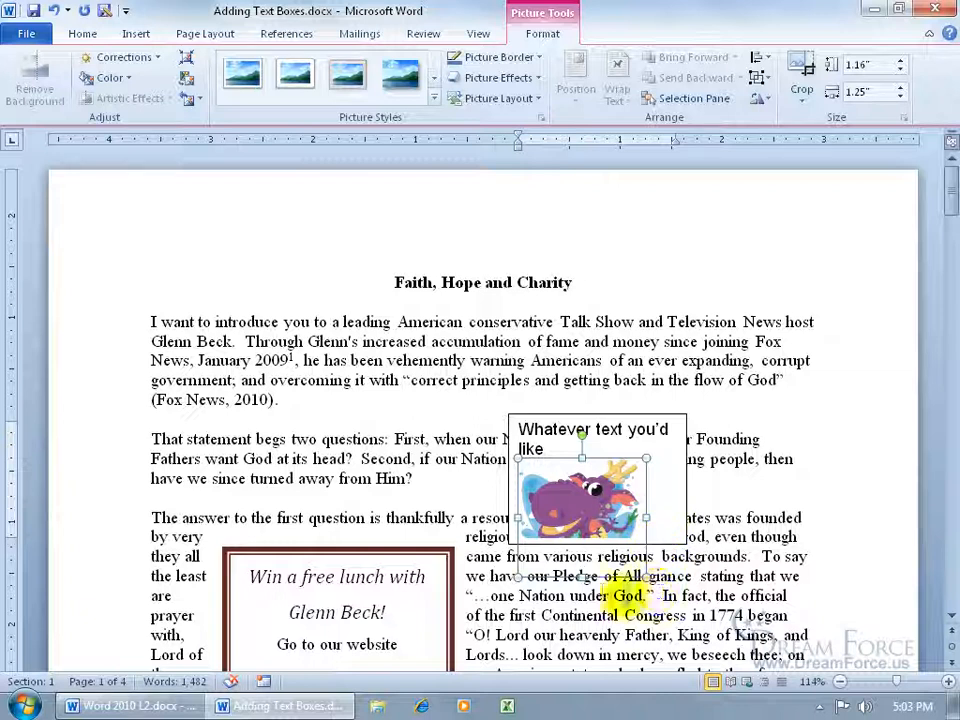
# Step: Extend the text box downward to fit the whole dragon picture, and move the box up beside the first paragraph
pyautogui.click(677, 533)
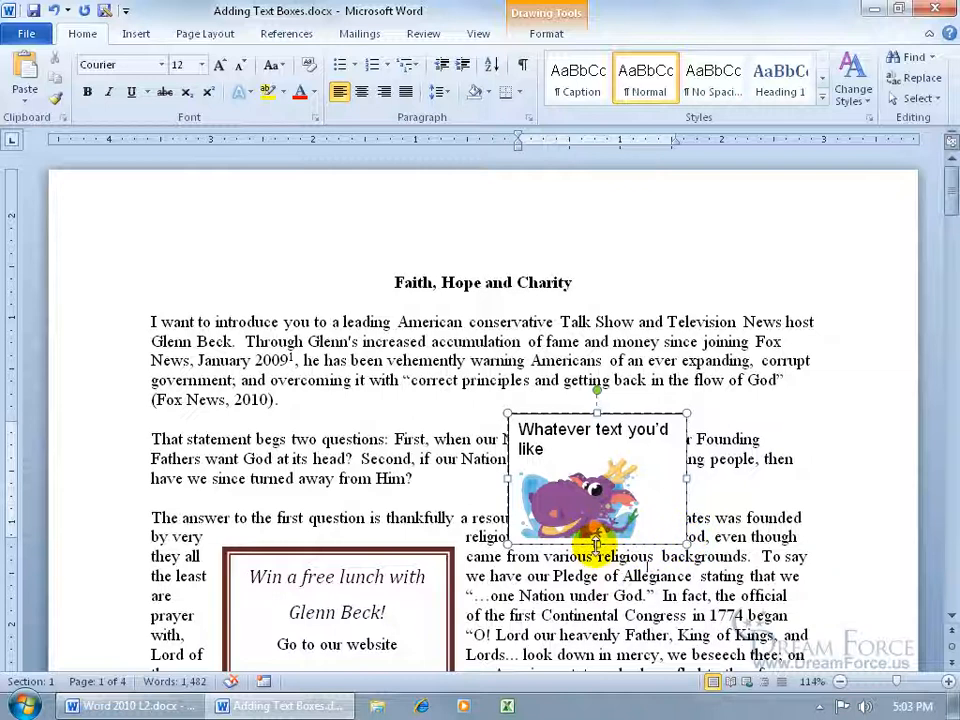
pyautogui.moveTo(595, 545); pyautogui.dragTo(591, 596)
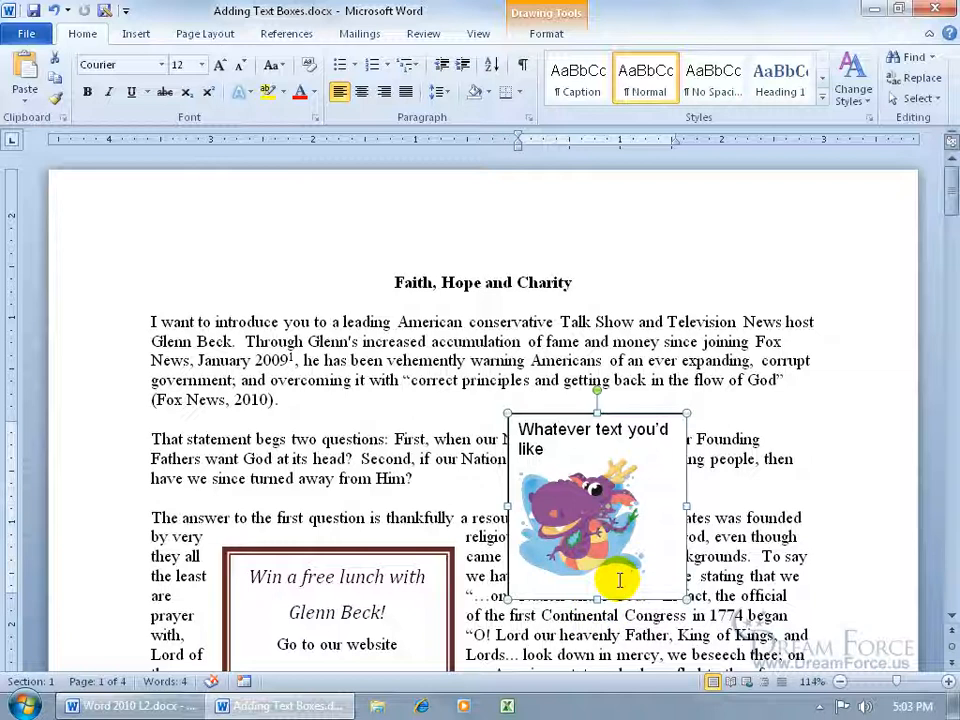
pyautogui.moveTo(669, 414); pyautogui.dragTo(687, 338)
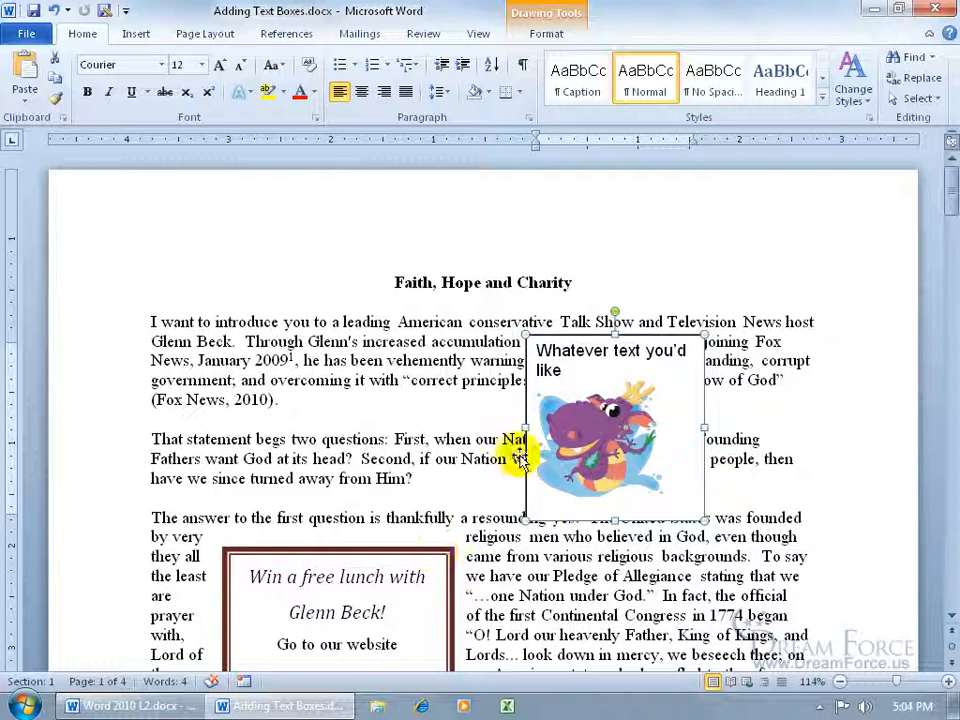
# Step: Set the dragon text box's wrapping to Tight and move the box down beside the second paragraph
pyautogui.click(547, 35)
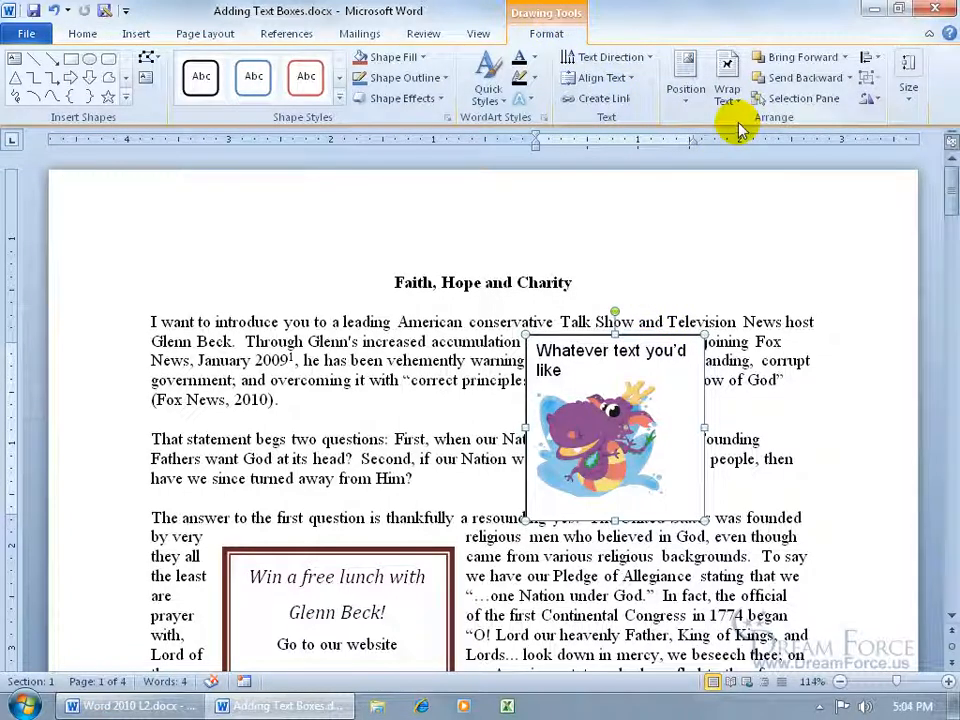
pyautogui.click(725, 96)
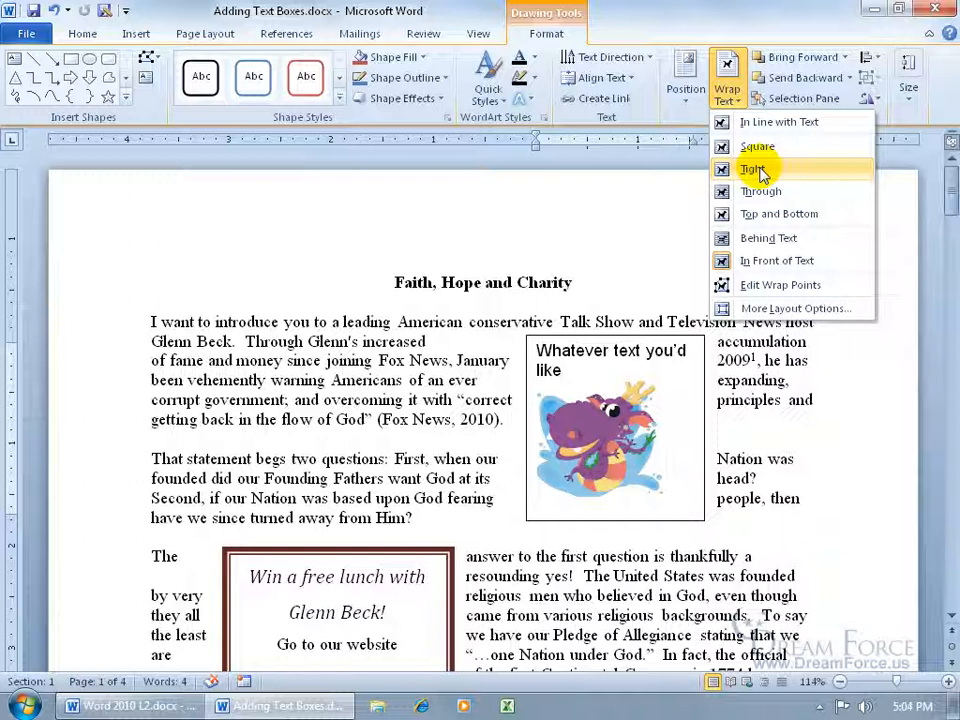
pyautogui.click(757, 172)
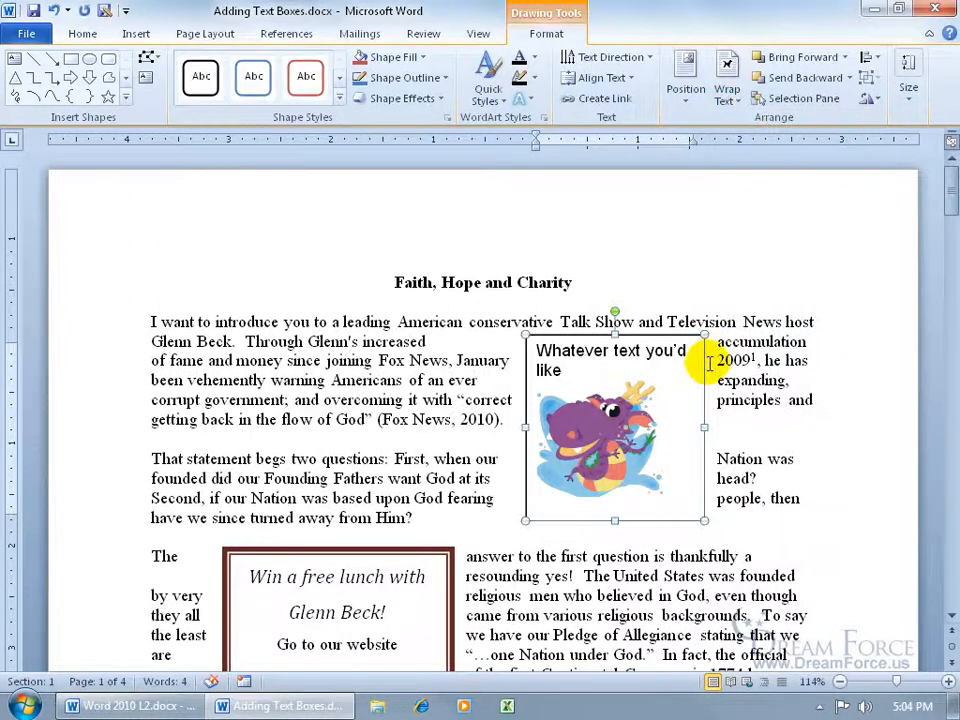
pyautogui.moveTo(706, 366); pyautogui.dragTo(746, 444)
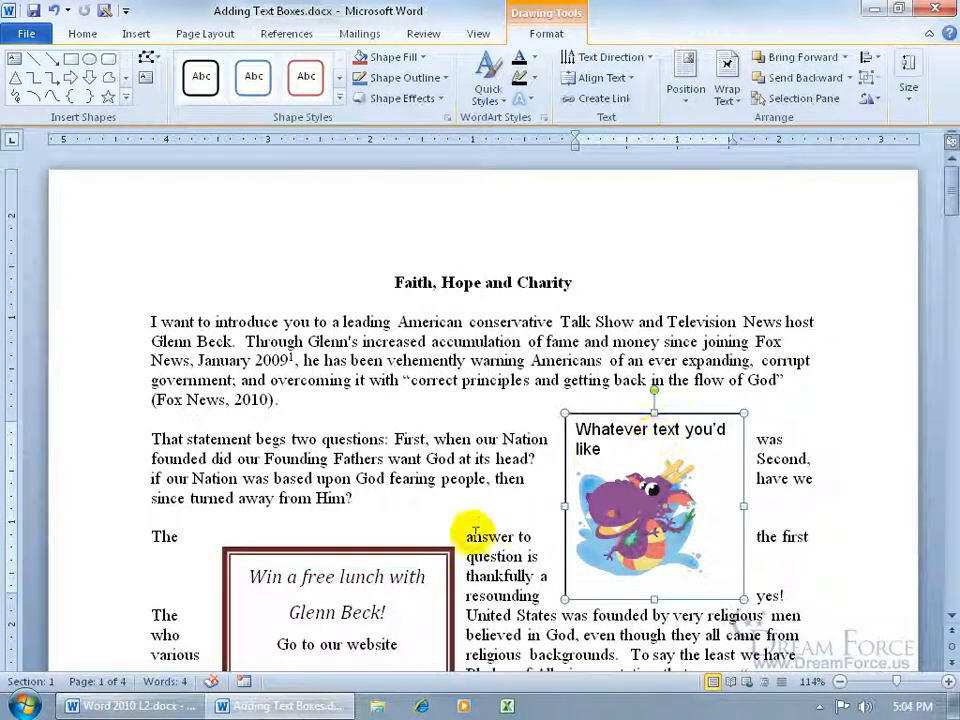
# Step: Delete the "Win a free lunch" text box
pyautogui.click(400, 551)
pyautogui.click(400, 552)
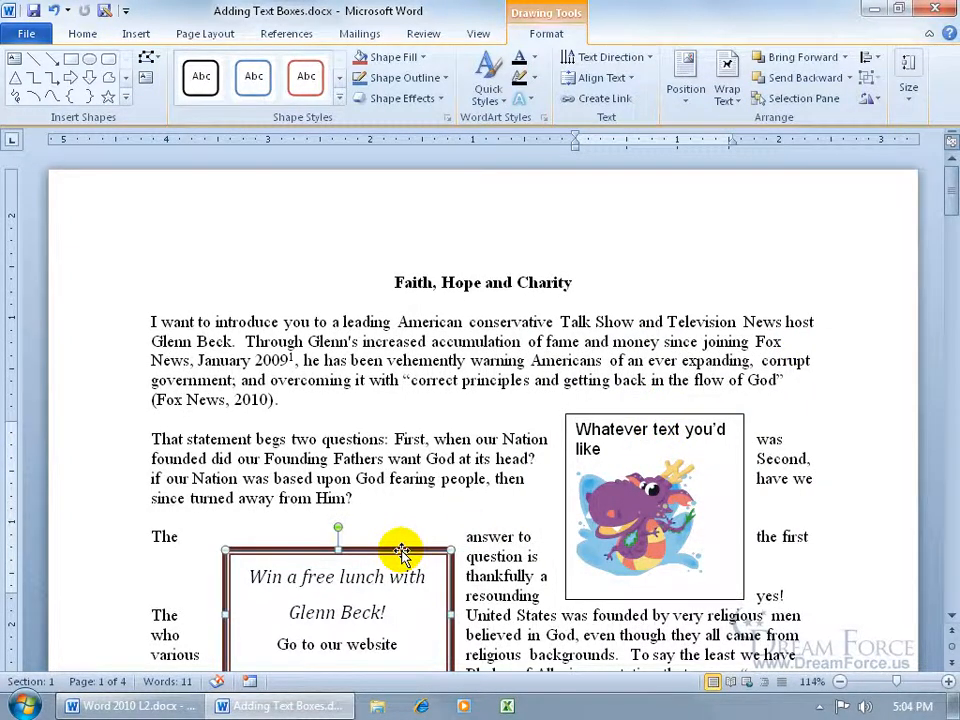
pyautogui.press('Delete')
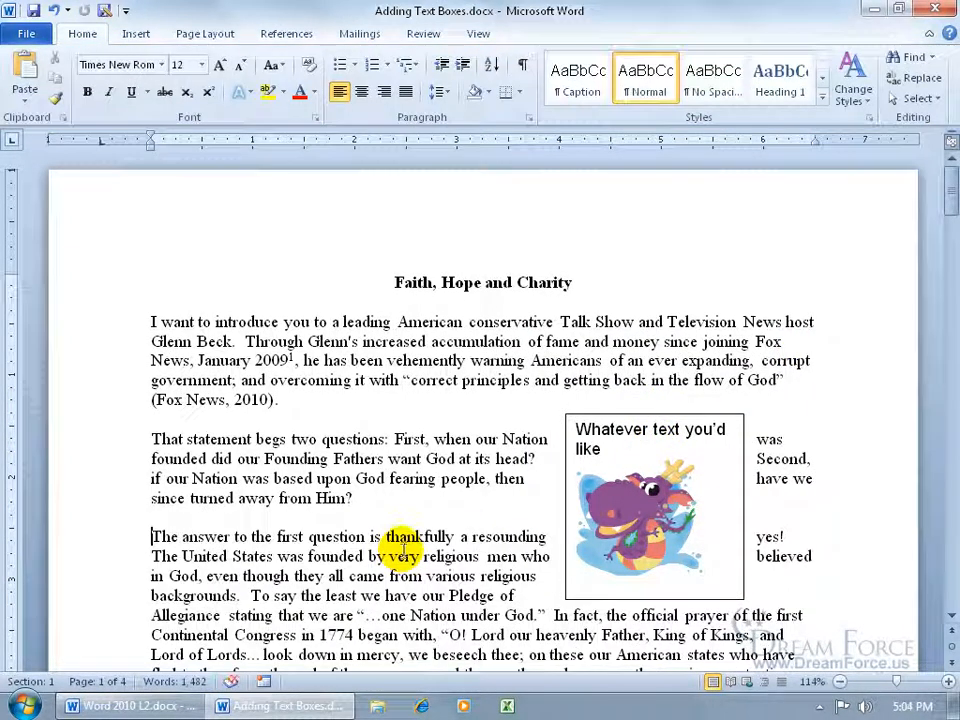
# Step: Move the dragon text box left to the middle of the paragraphs and right-align its contents
pyautogui.click(684, 414)
pyautogui.moveTo(686, 414); pyautogui.dragTo(489, 414)
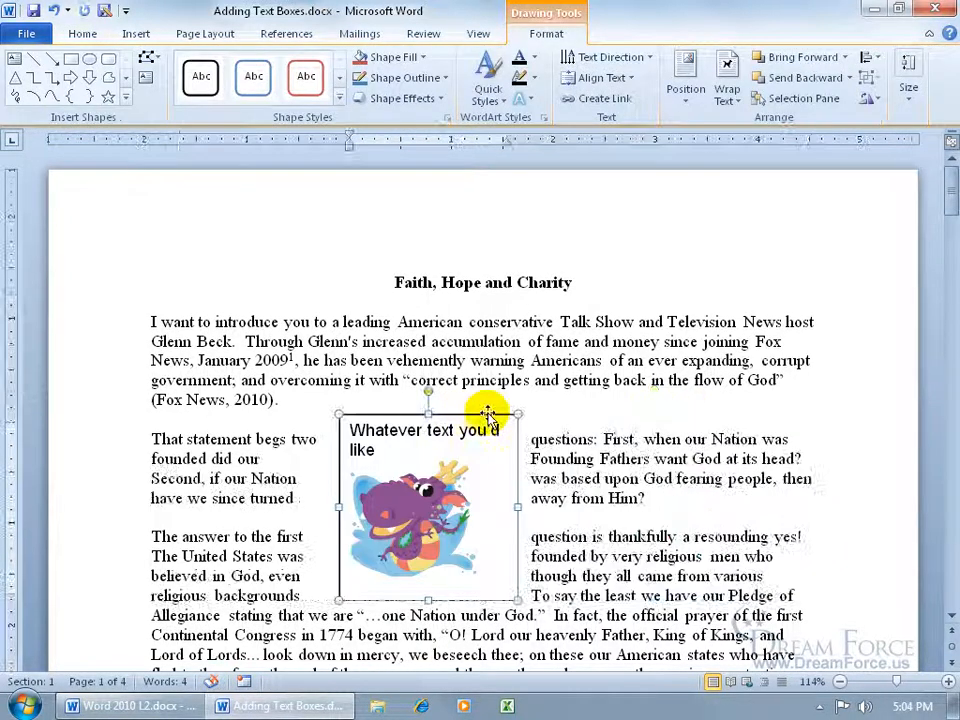
pyautogui.click(80, 33)
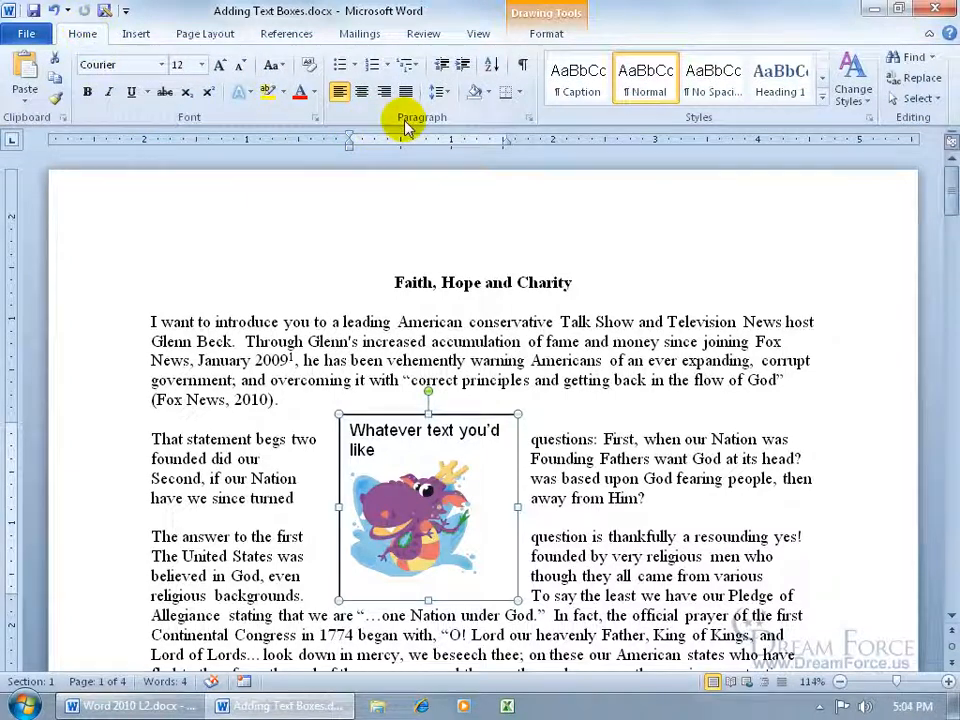
pyautogui.click(362, 91)
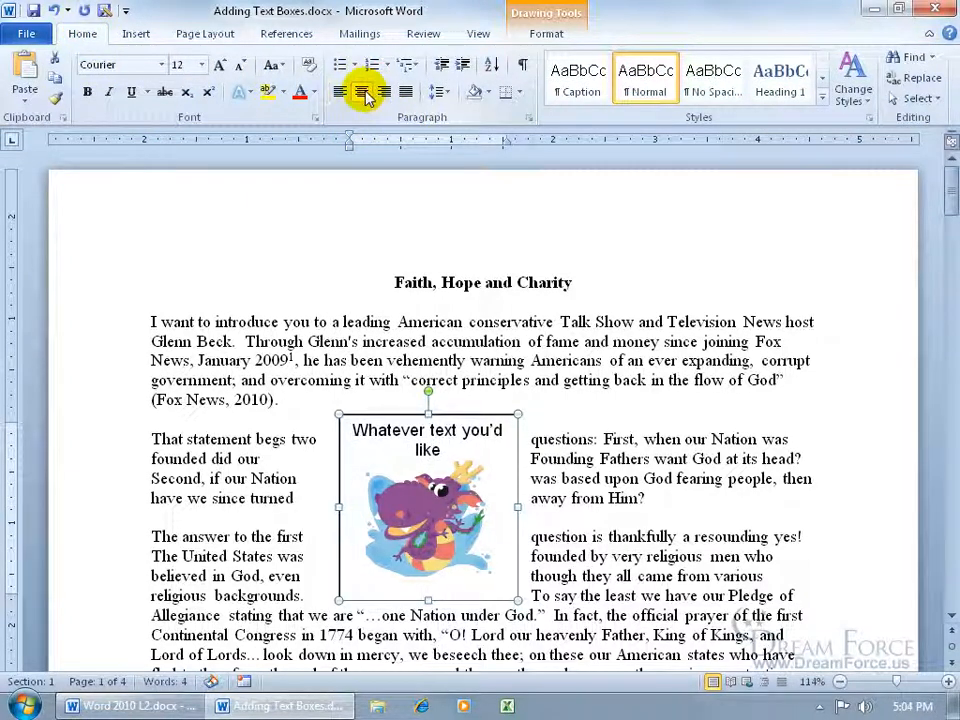
pyautogui.click(383, 92)
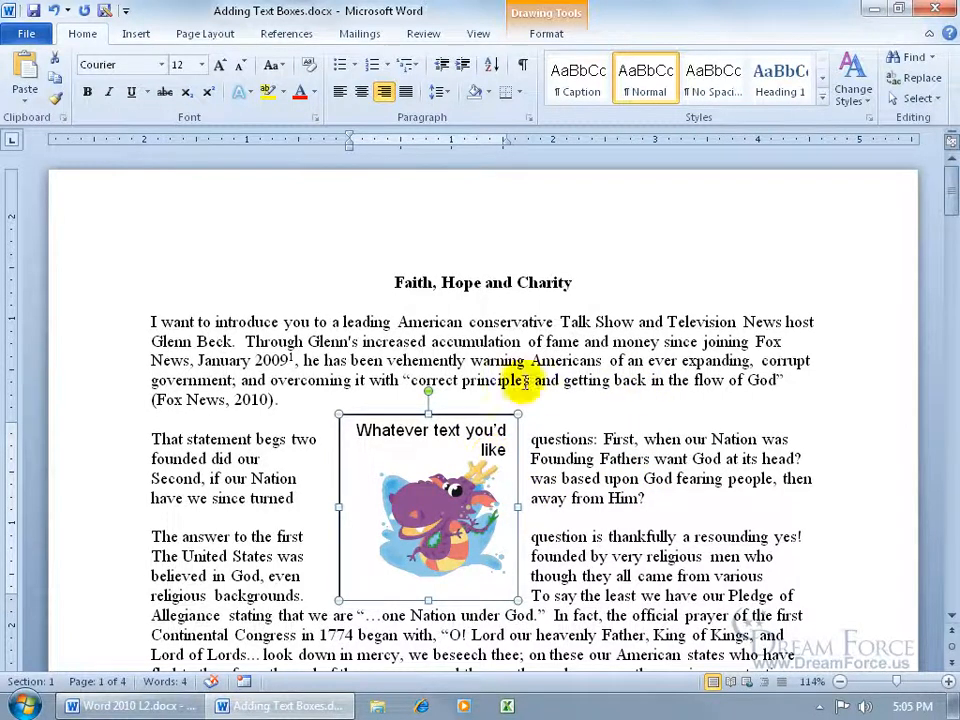
# Step: Apply the "Subtle Effect - Red, Accent 2" shape style to the dragon text box
pyautogui.click(548, 33)
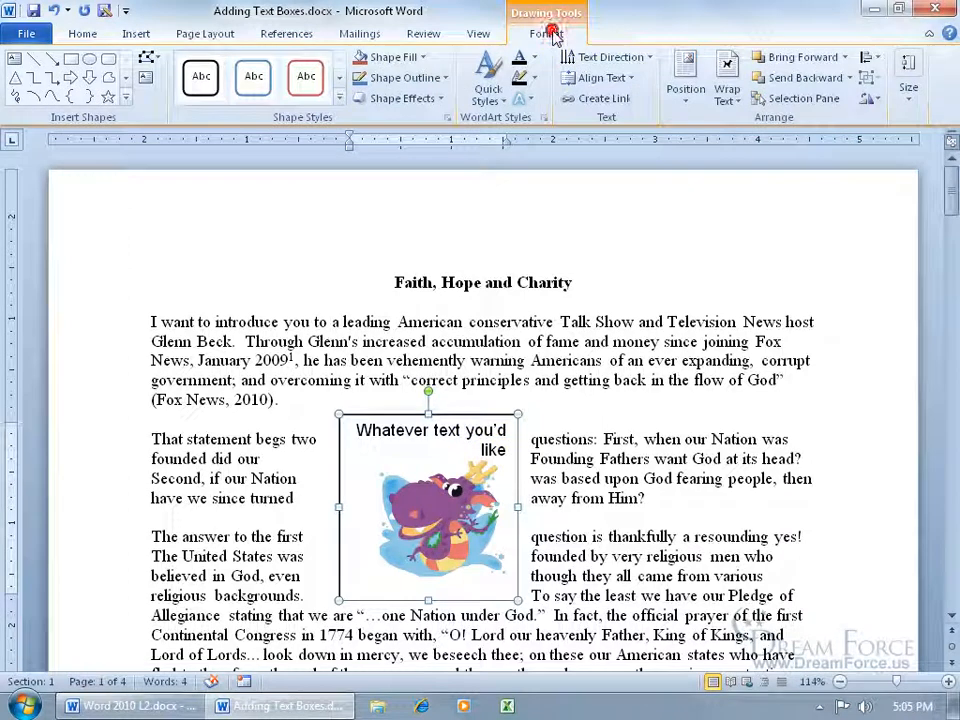
pyautogui.click(339, 99)
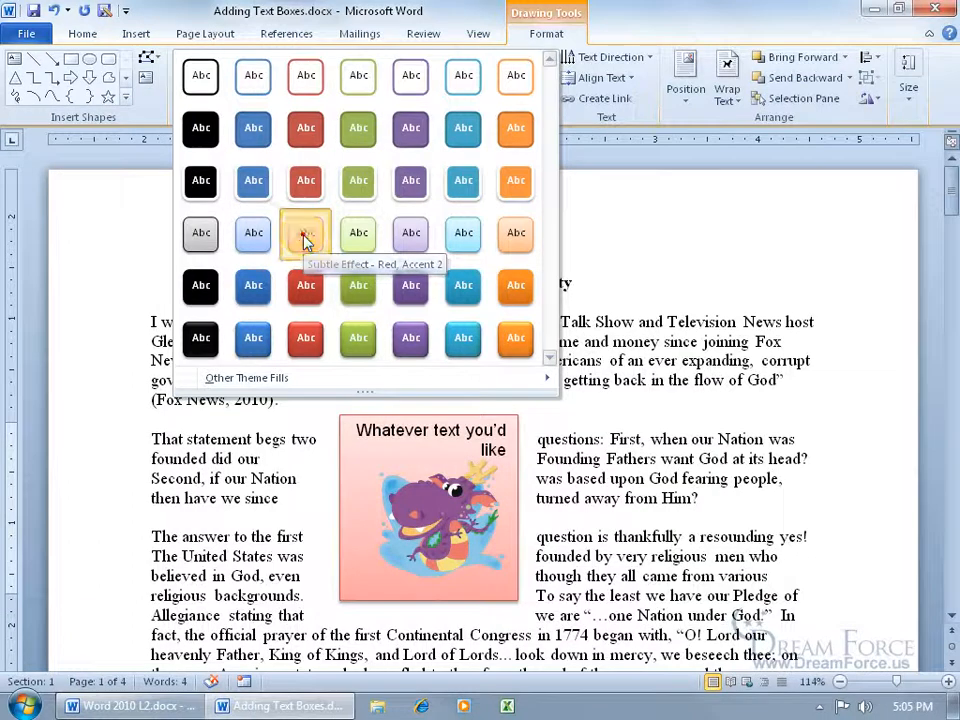
pyautogui.click(306, 238)
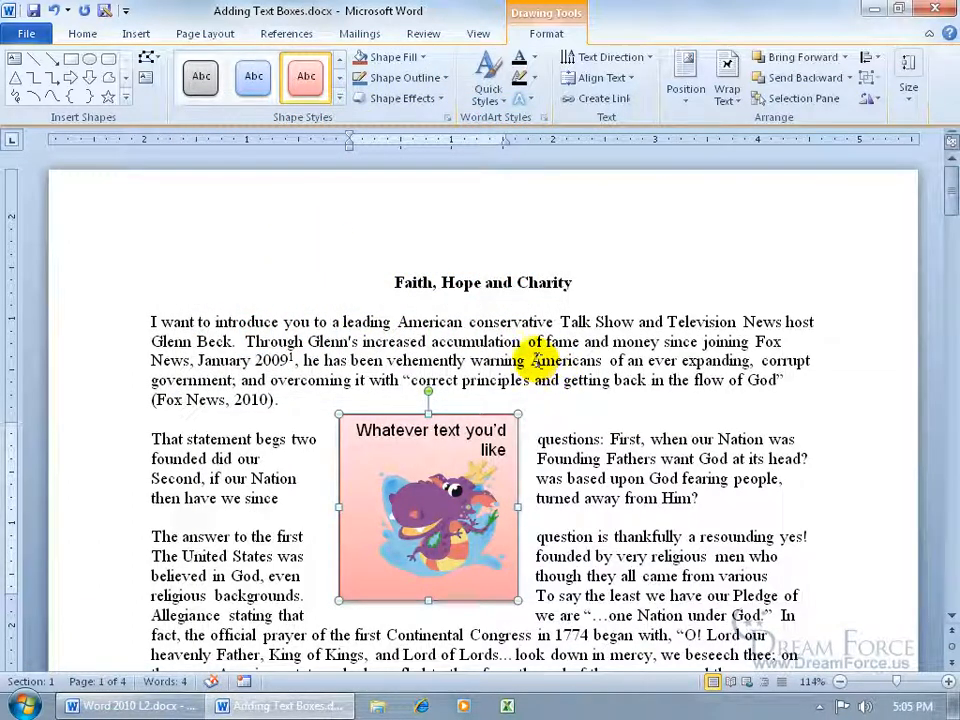
# Step: Give the dragon text box a blue theme-color outline and the smallest blue glow variation
pyautogui.click(440, 78)
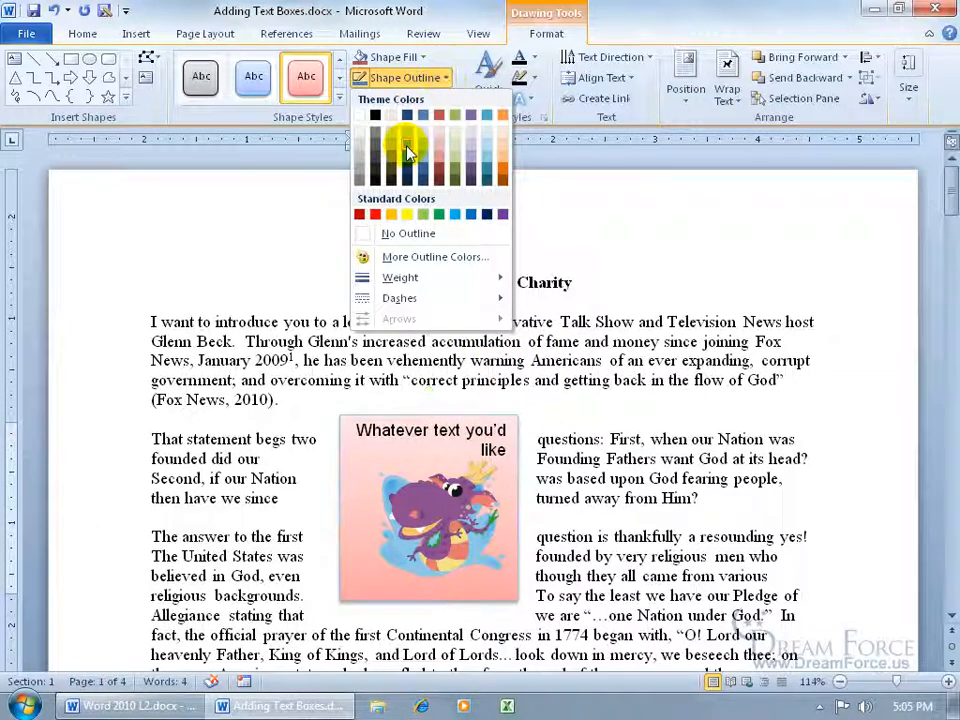
pyautogui.click(406, 144)
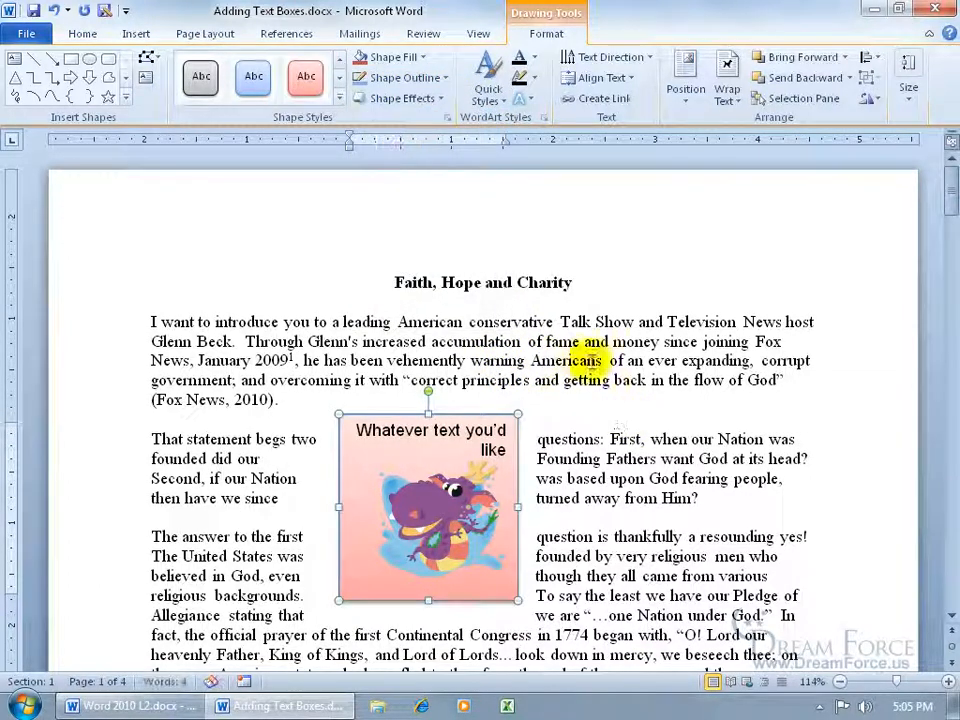
pyautogui.click(436, 97)
pyautogui.moveTo(430, 260)
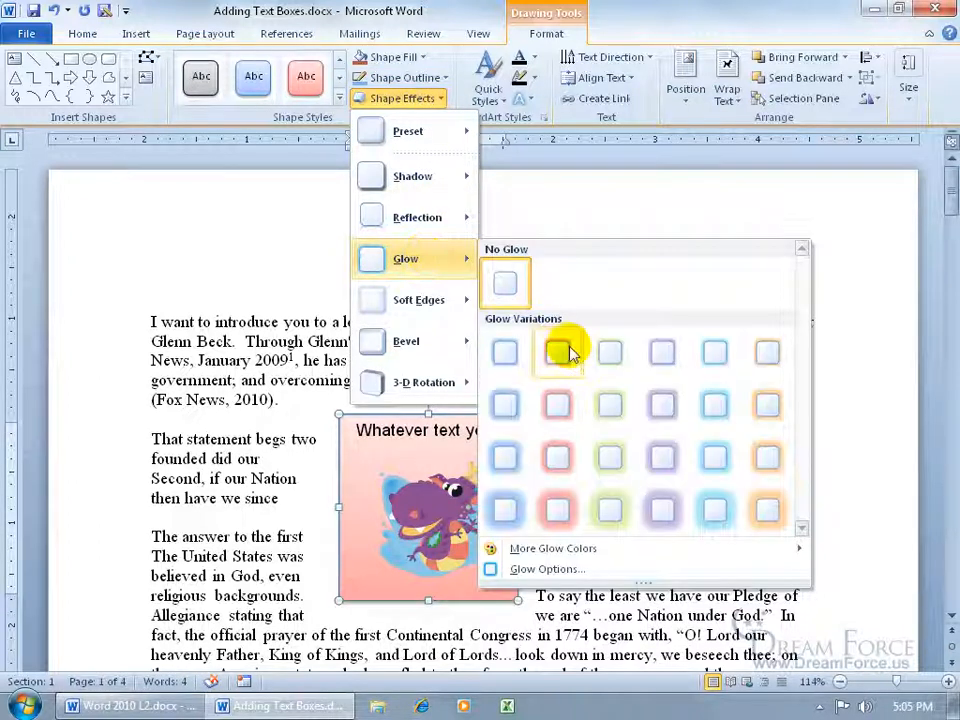
pyautogui.click(508, 355)
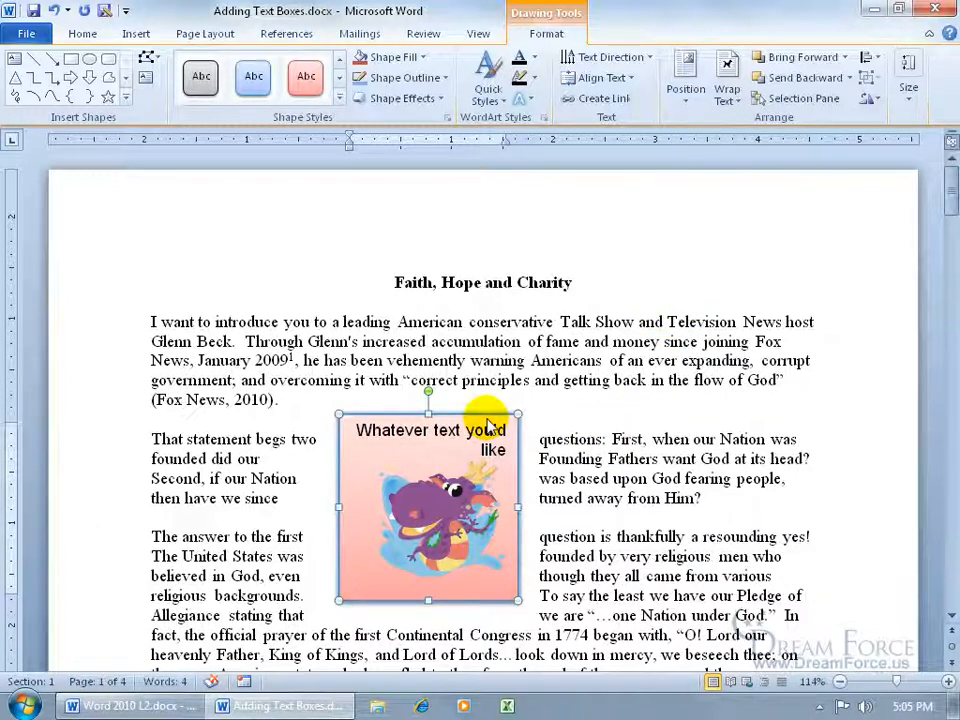
# Step: Start saving the dragon text box to the Text Box Gallery, naming the building block "Spiffy Text Box"
pyautogui.click(136, 33)
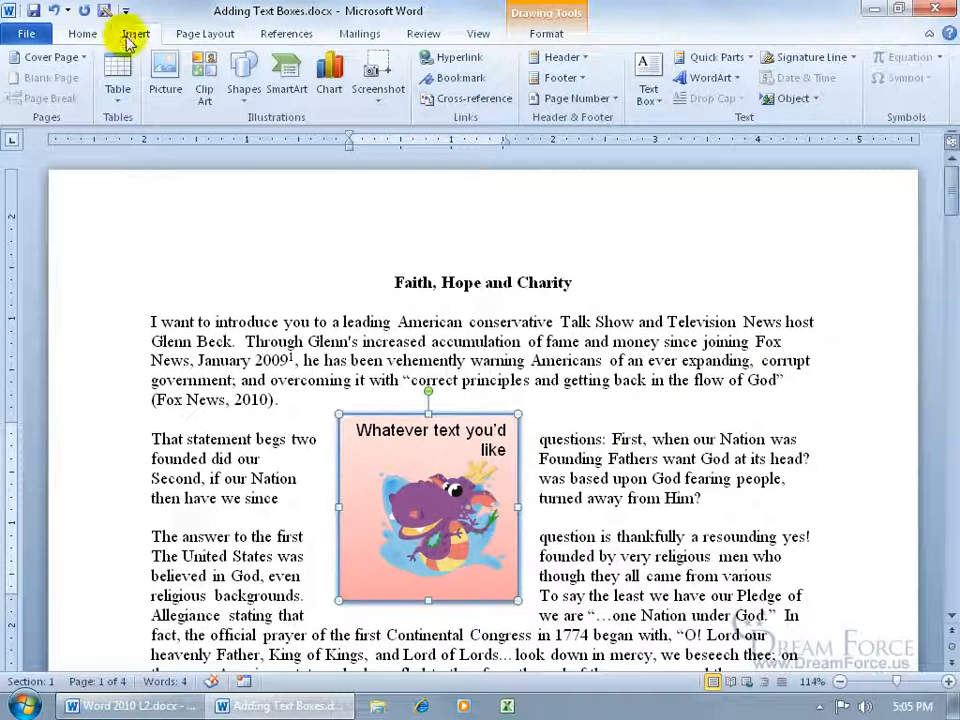
pyautogui.click(652, 96)
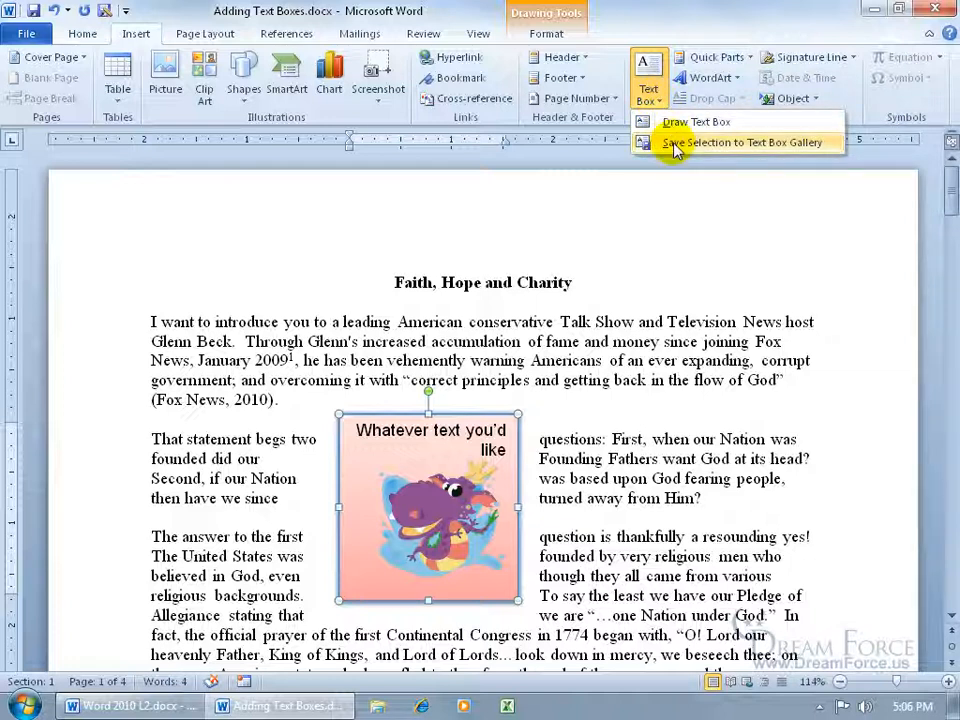
pyautogui.click(672, 144)
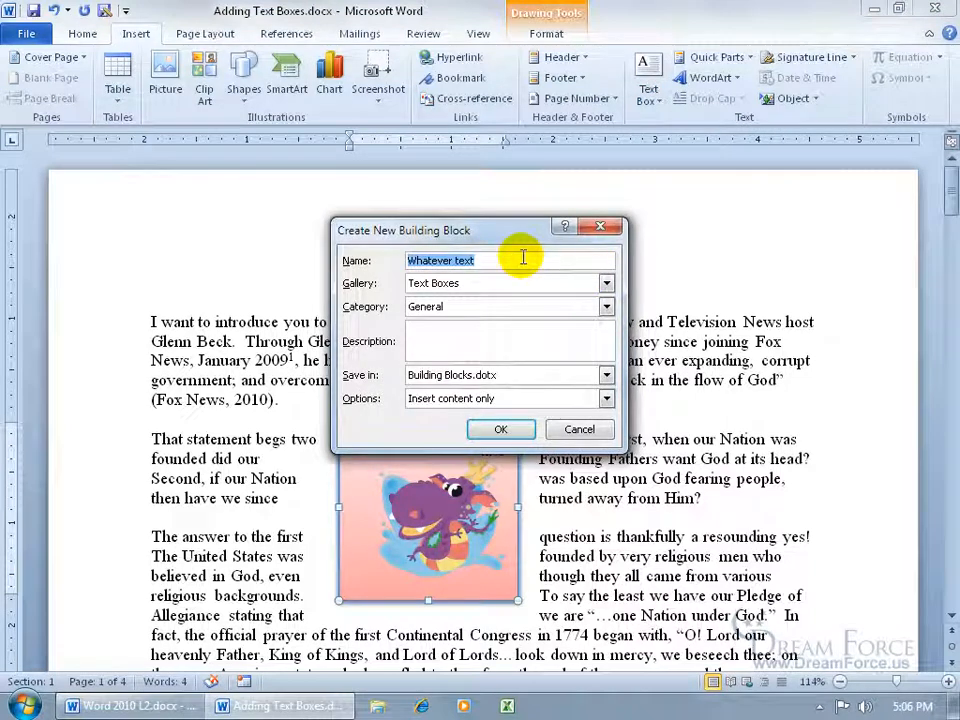
pyautogui.write('Spiffy Text Box')
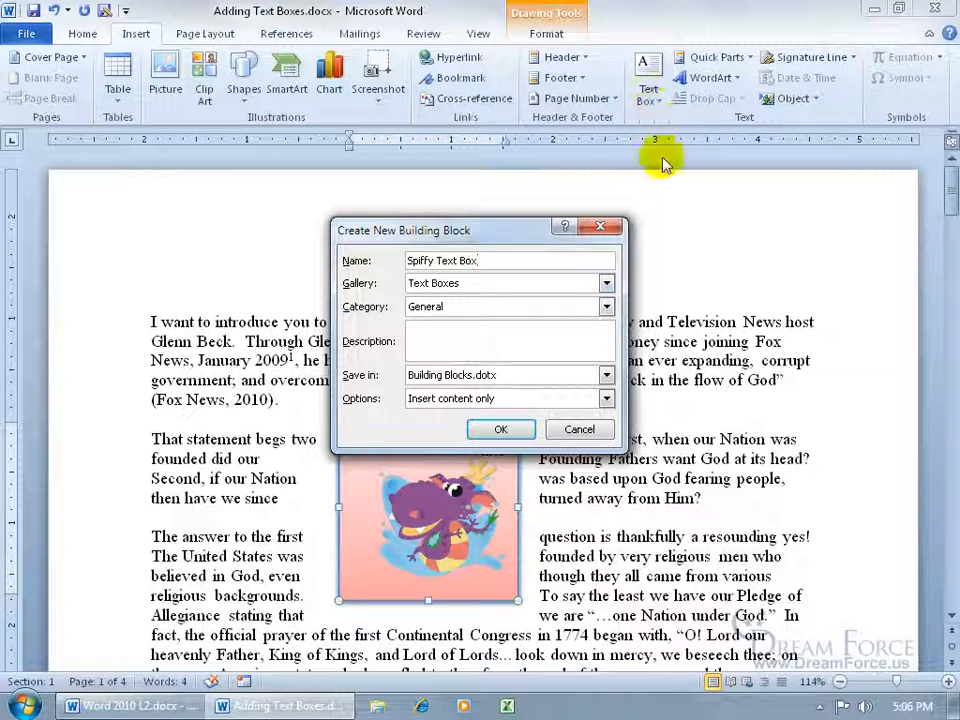
# Step: Keep the new building block in the Text Boxes gallery and set its category to General
pyautogui.click(606, 284)
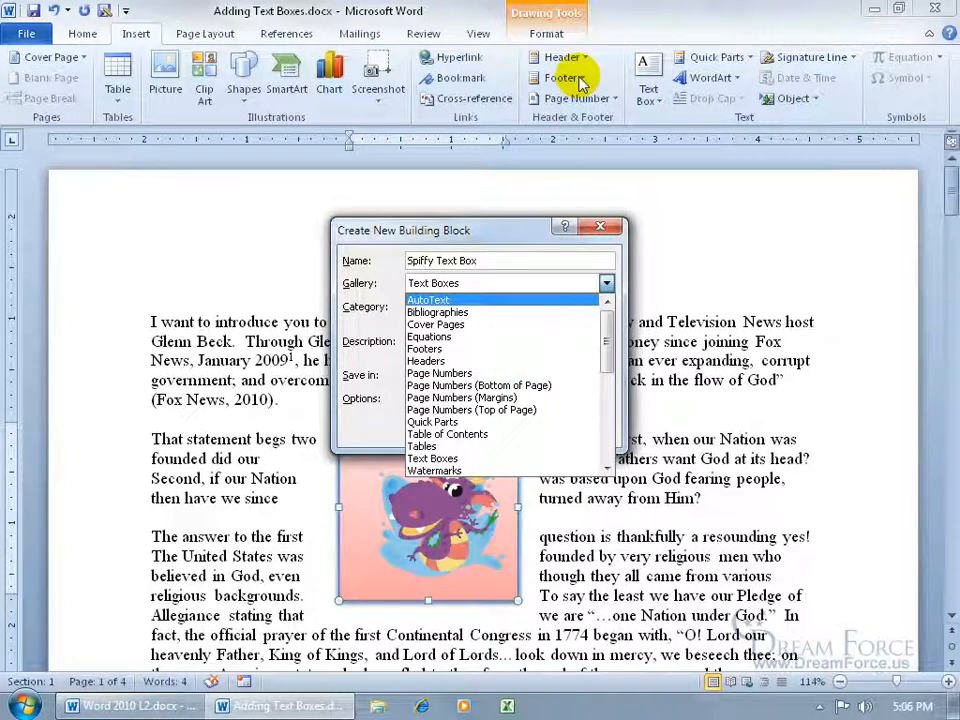
pyautogui.click(355, 284)
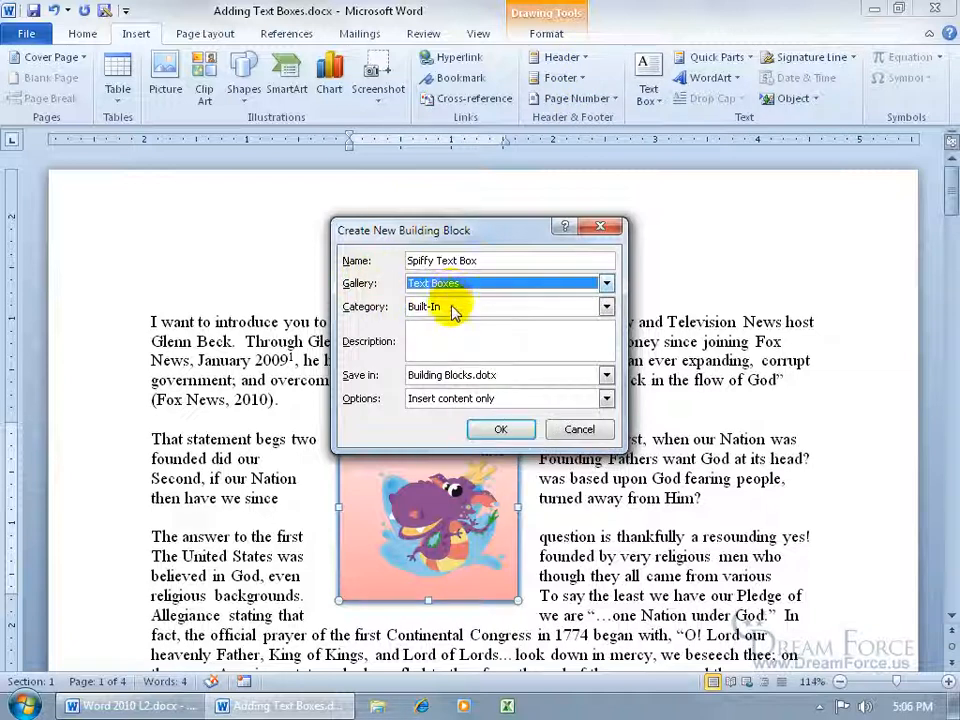
pyautogui.click(606, 307)
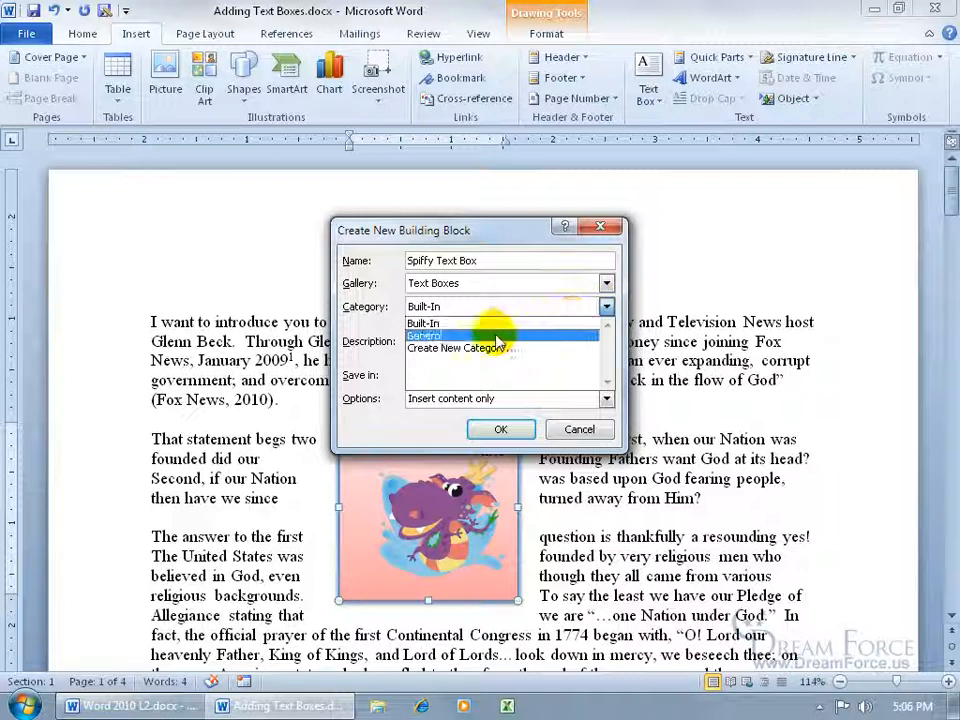
pyautogui.click(435, 337)
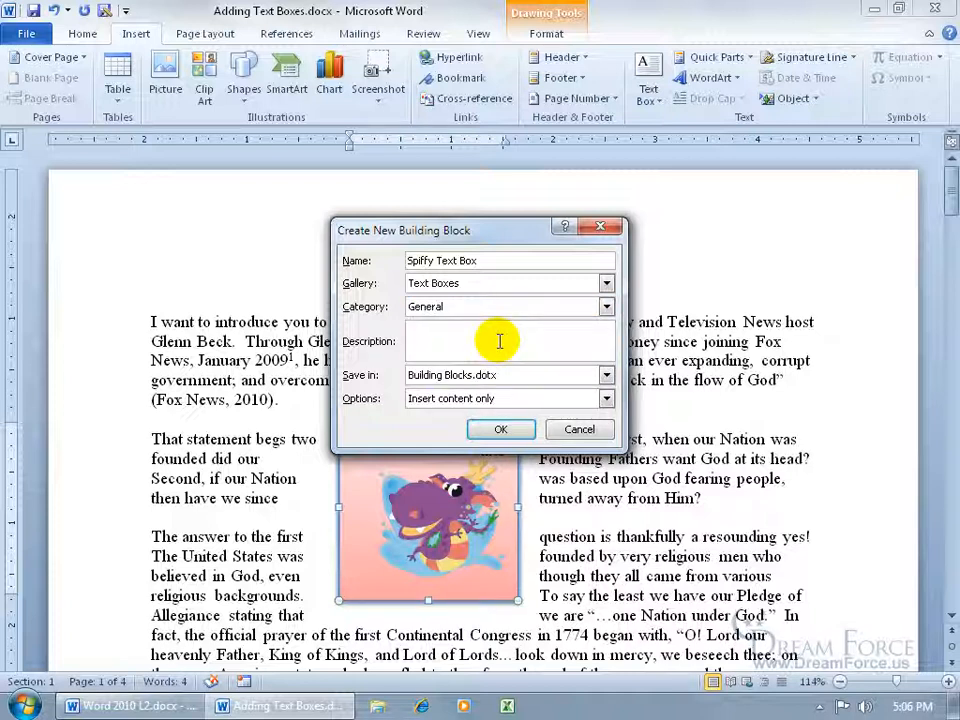
# Step: Add the description "this is my fancy text box" to the new building block and save it
pyautogui.click(499, 341)
pyautogui.write('this is my fancy text box')
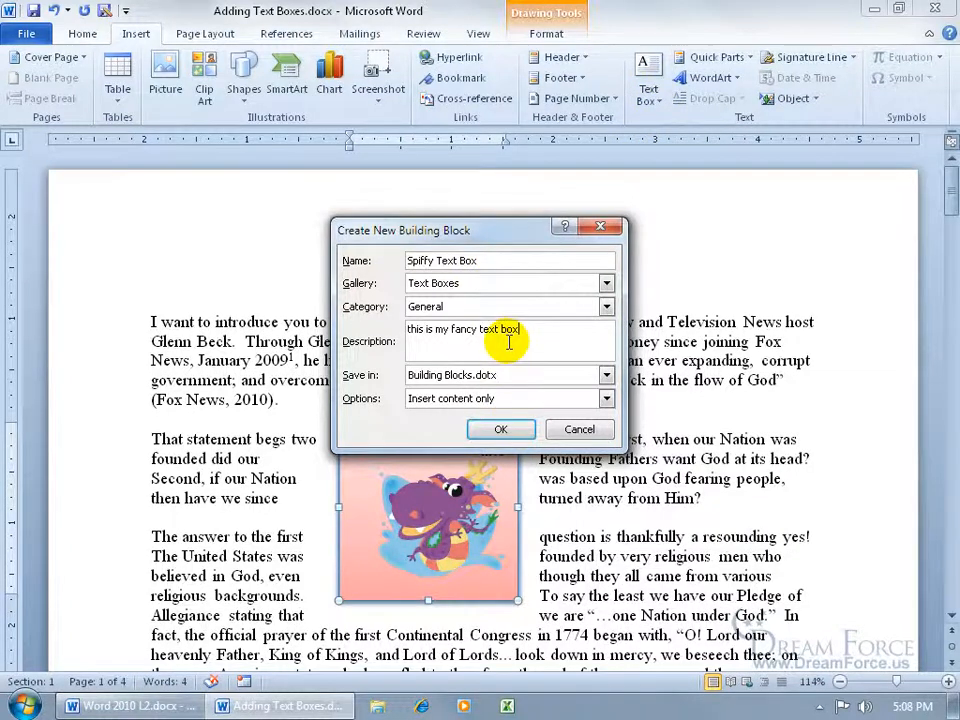
pyautogui.click(499, 428)
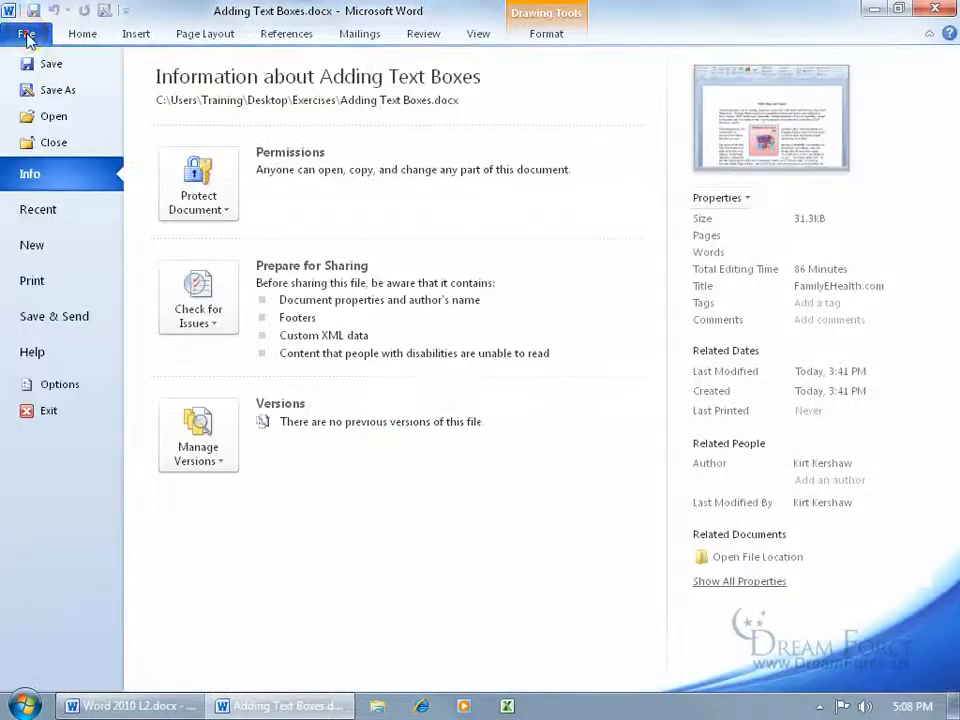
# Step: Create a new blank document
pyautogui.click(26, 34)
pyautogui.click(45, 245)
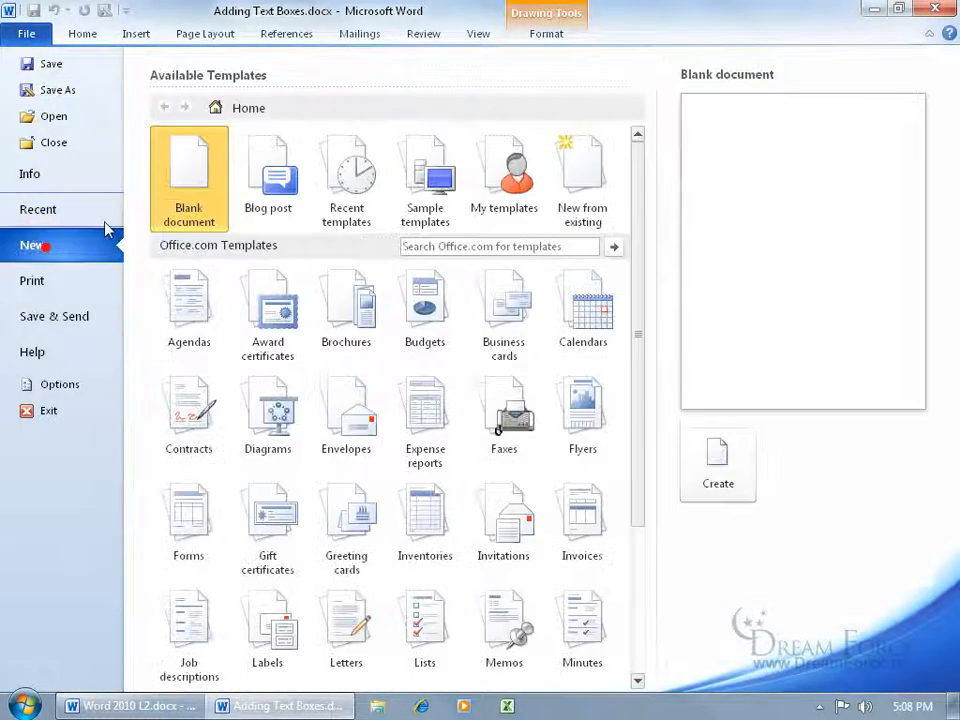
pyautogui.doubleClick(199, 172)
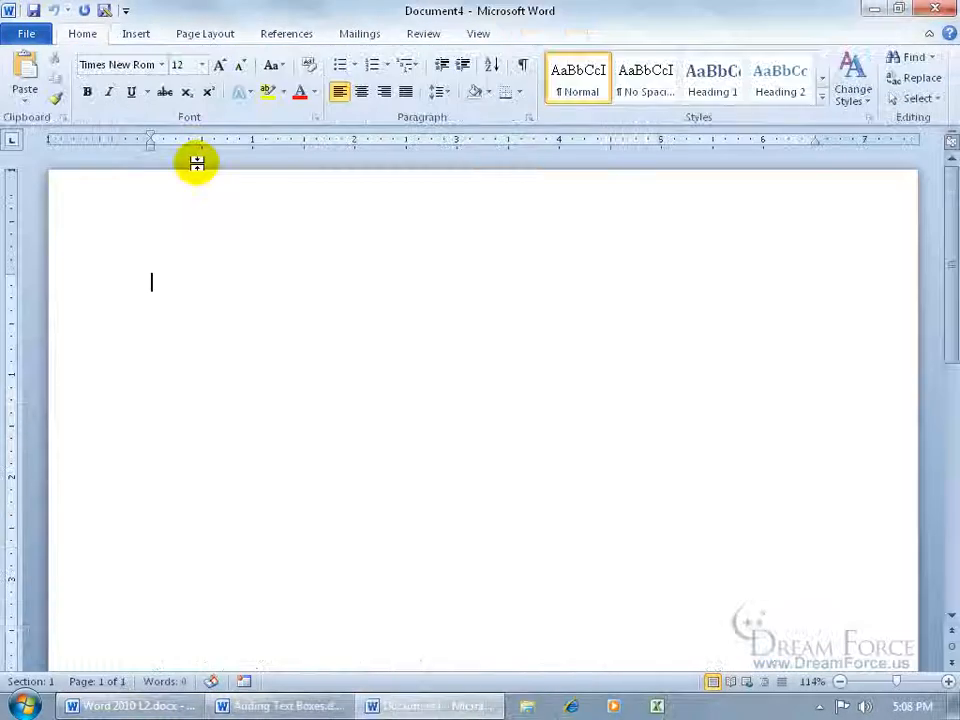
# Step: Insert the Spiffy Text Box from the gallery's General category, and close the new document without saving
pyautogui.click(136, 34)
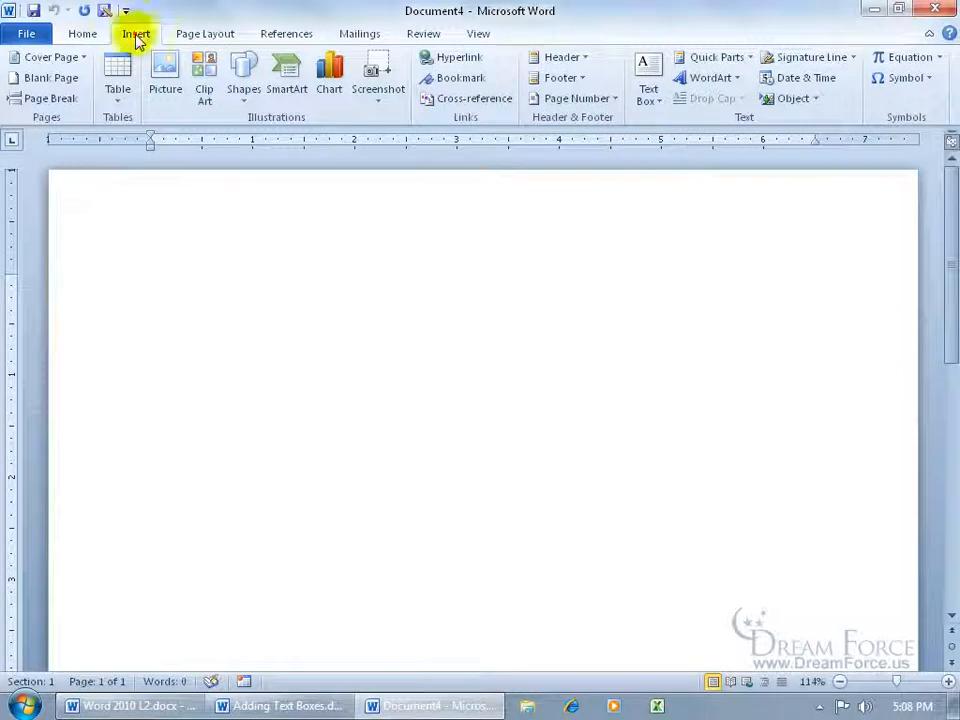
pyautogui.click(656, 104)
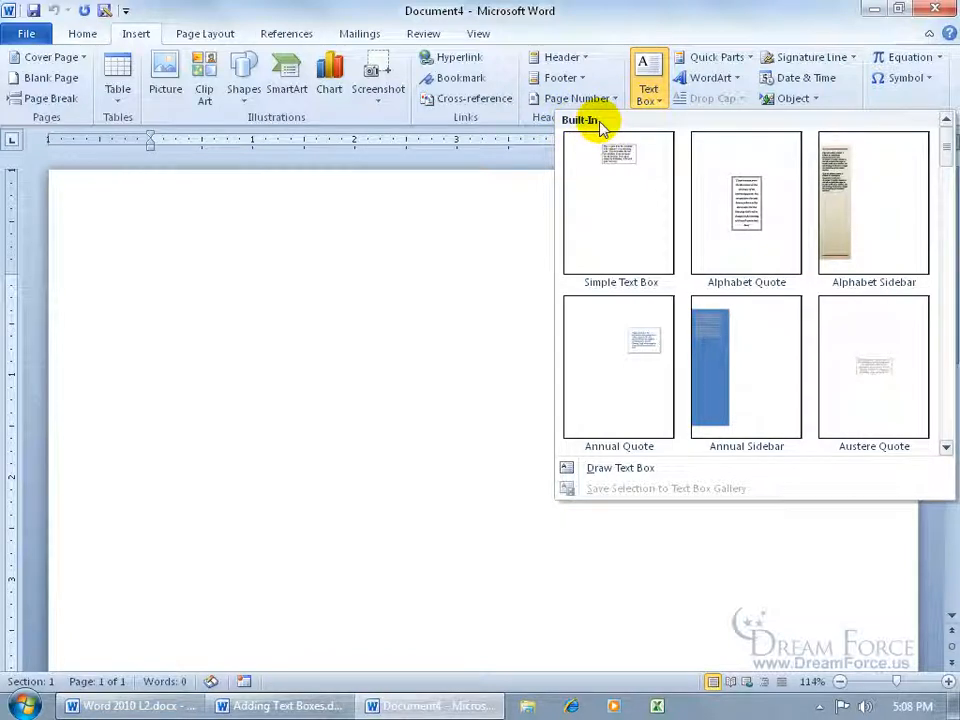
pyautogui.moveTo(946, 137); pyautogui.dragTo(945, 422)
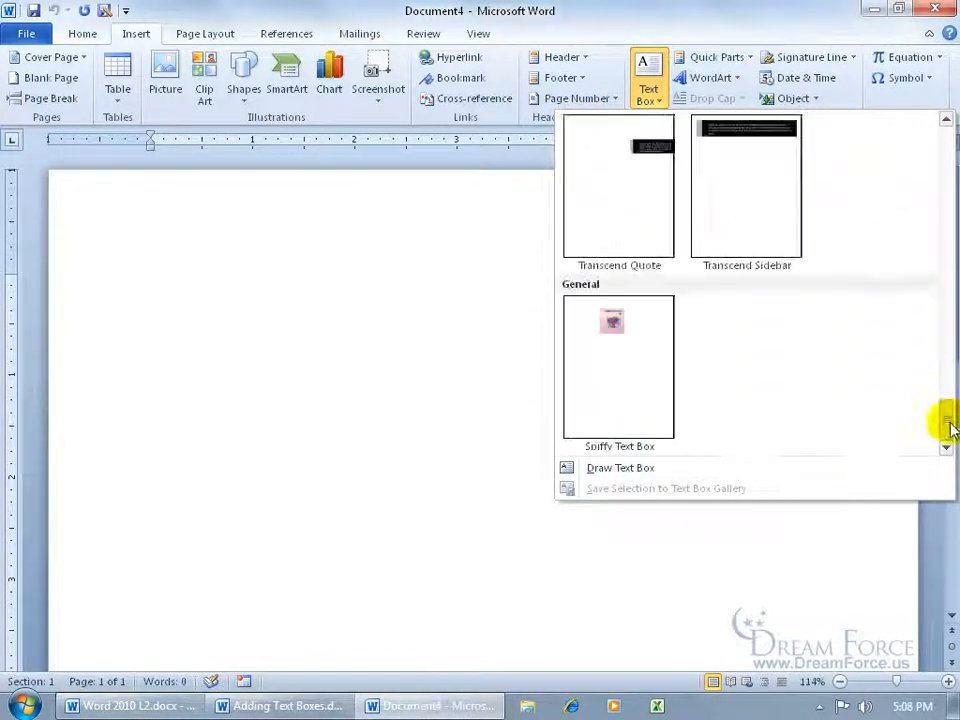
pyautogui.click(615, 330)
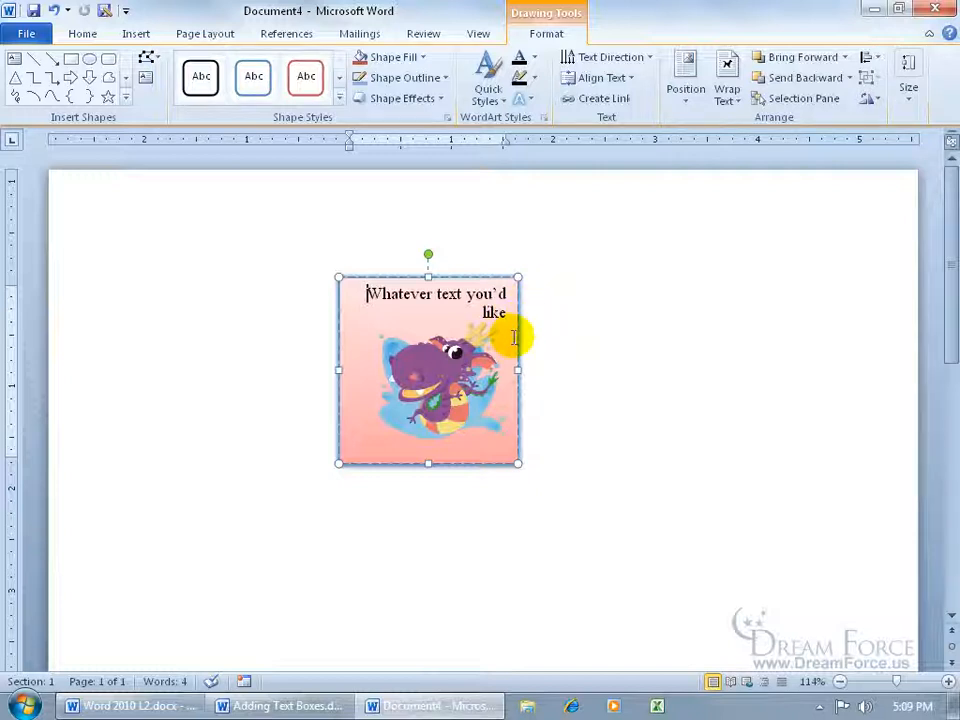
pyautogui.click(933, 10)
pyautogui.click(489, 376)
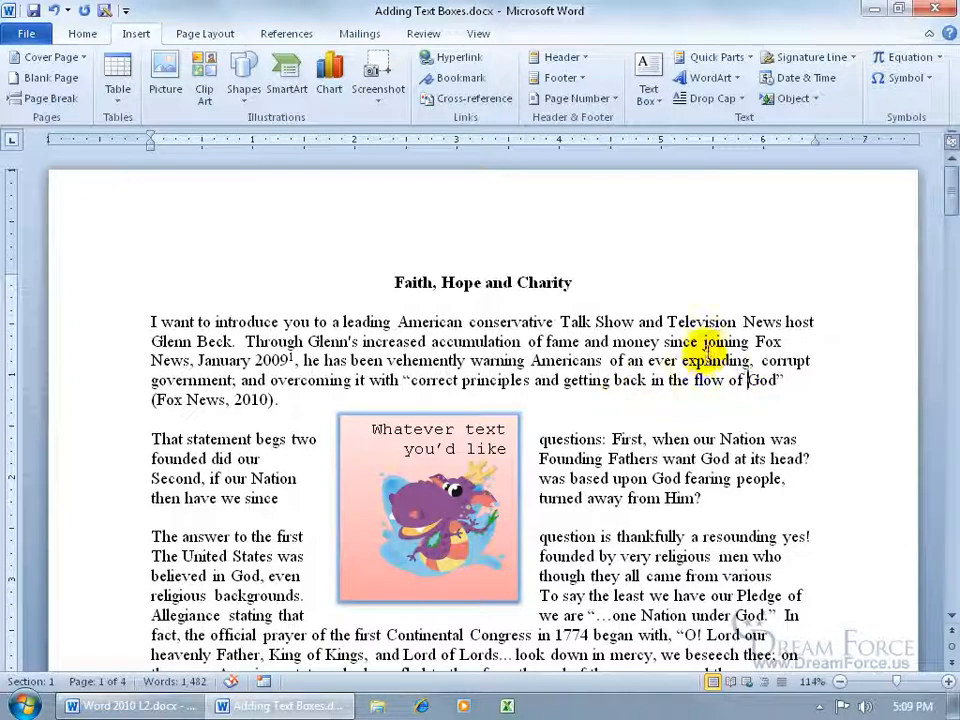
# Step: Review the building block properties of Spiffy Text Box in the Text Box Gallery and close them without changes
pyautogui.click(655, 100)
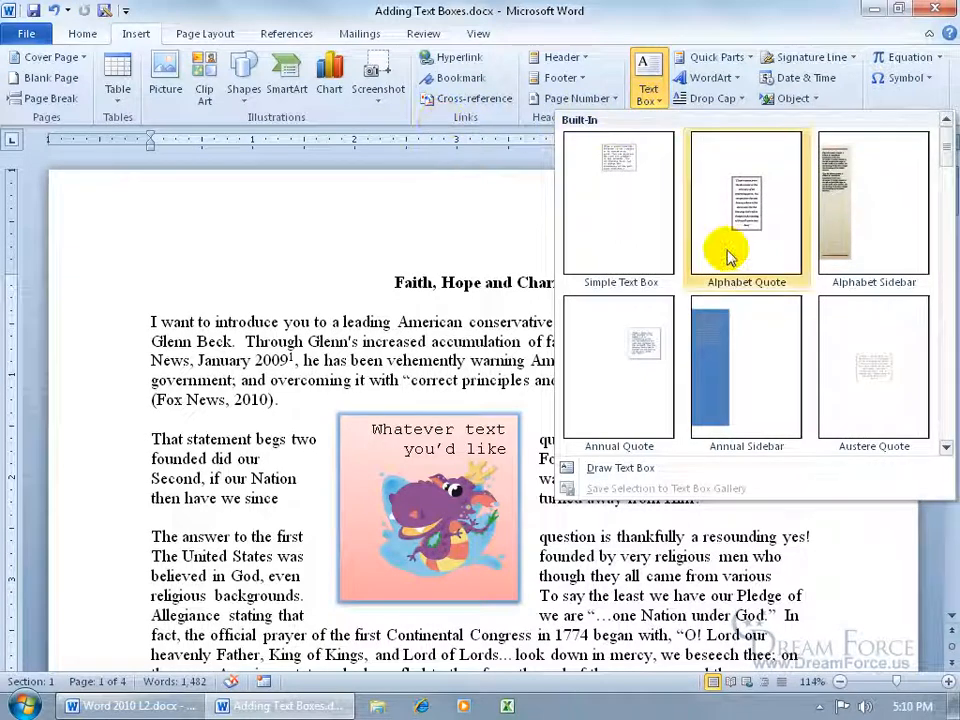
pyautogui.moveTo(946, 150); pyautogui.dragTo(943, 422)
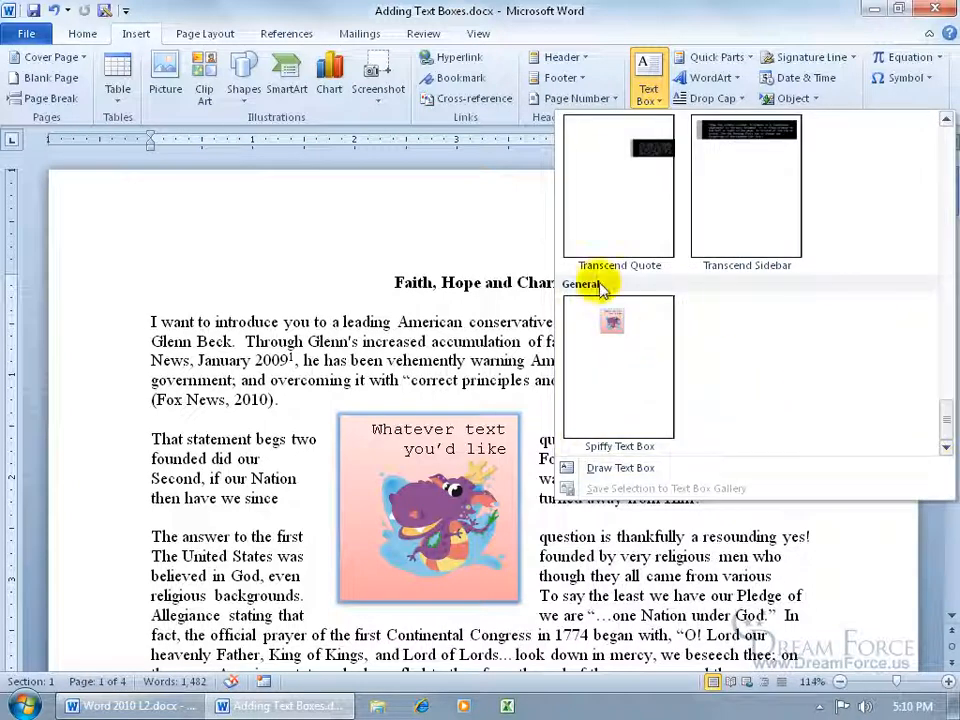
pyautogui.rightClick(613, 337)
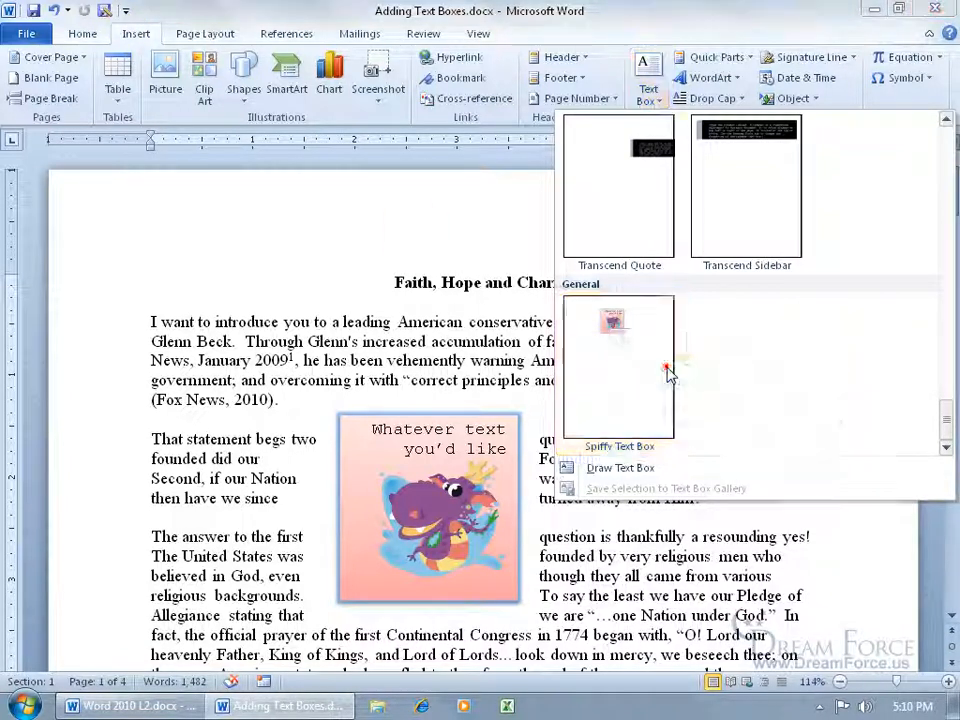
pyautogui.click(675, 366)
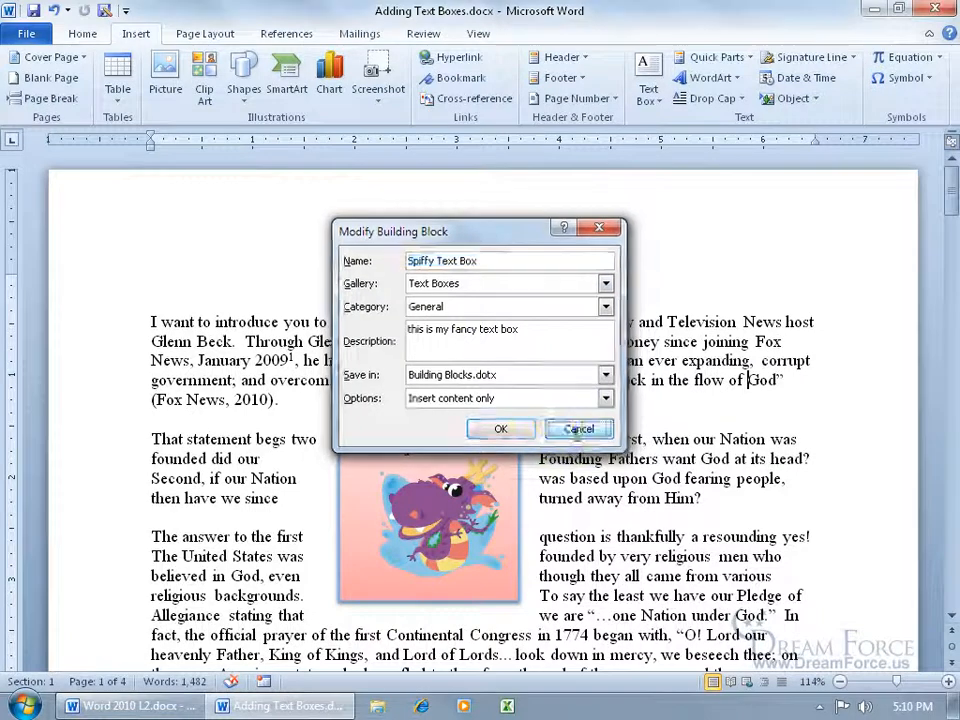
pyautogui.click(565, 428)
# Step: Open the Building Blocks Organizer for Spiffy Text Box and review its editable properties without changing them
pyautogui.click(649, 88)
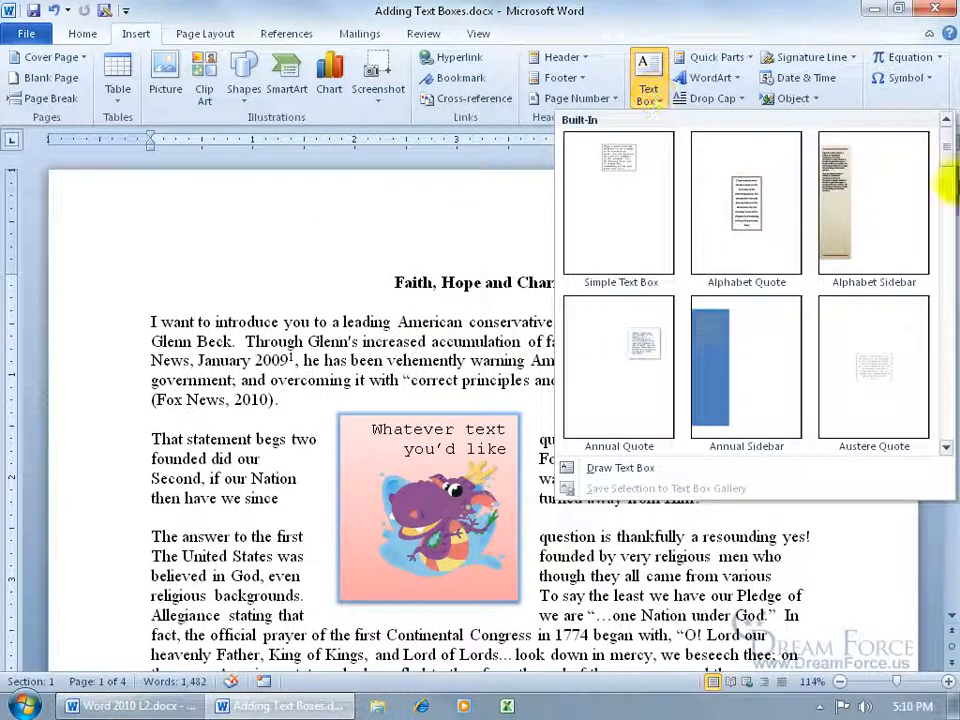
pyautogui.moveTo(944, 148); pyautogui.dragTo(947, 422)
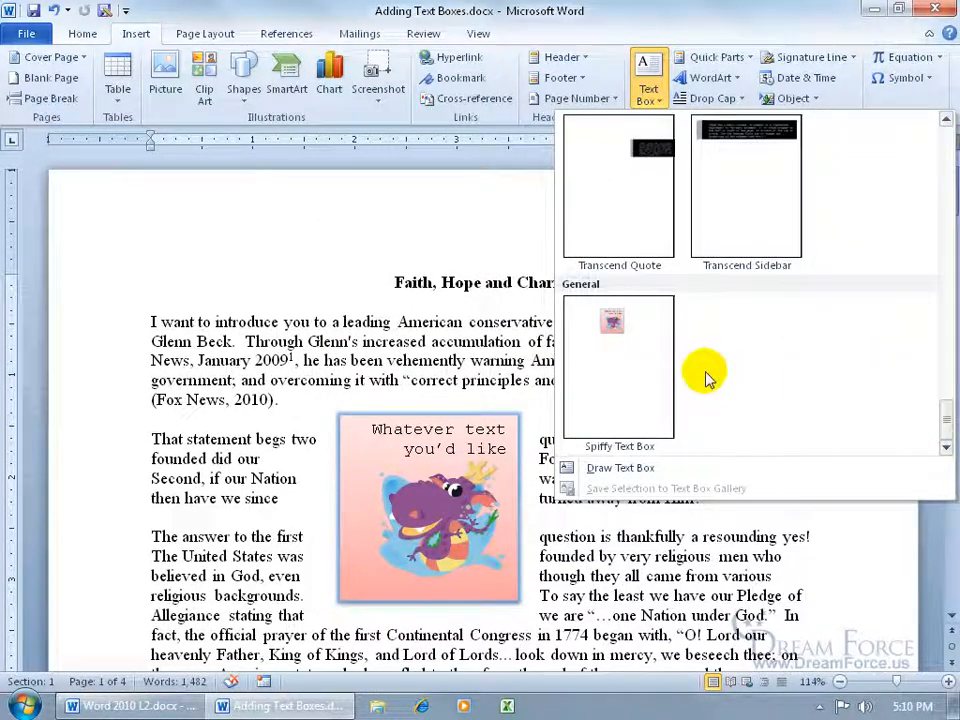
pyautogui.rightClick(619, 360)
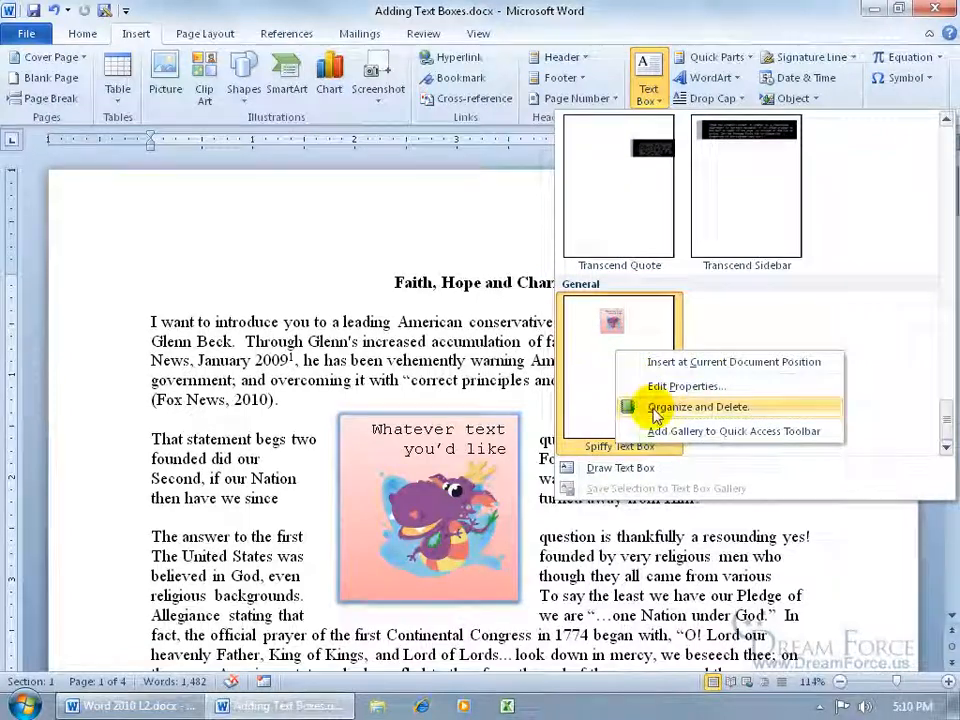
pyautogui.click(630, 406)
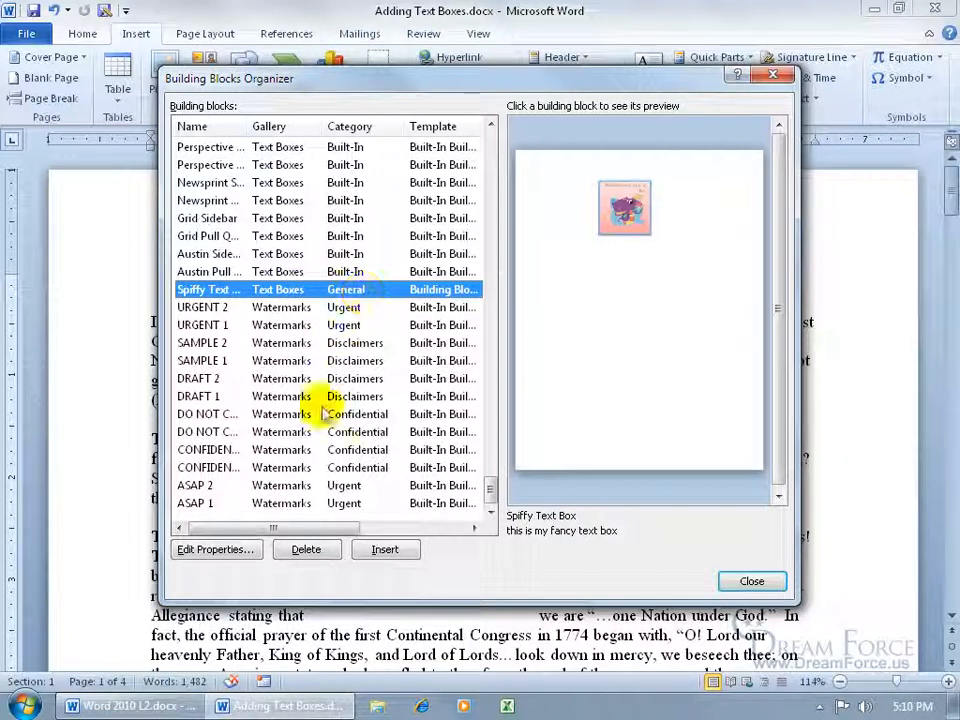
pyautogui.click(229, 551)
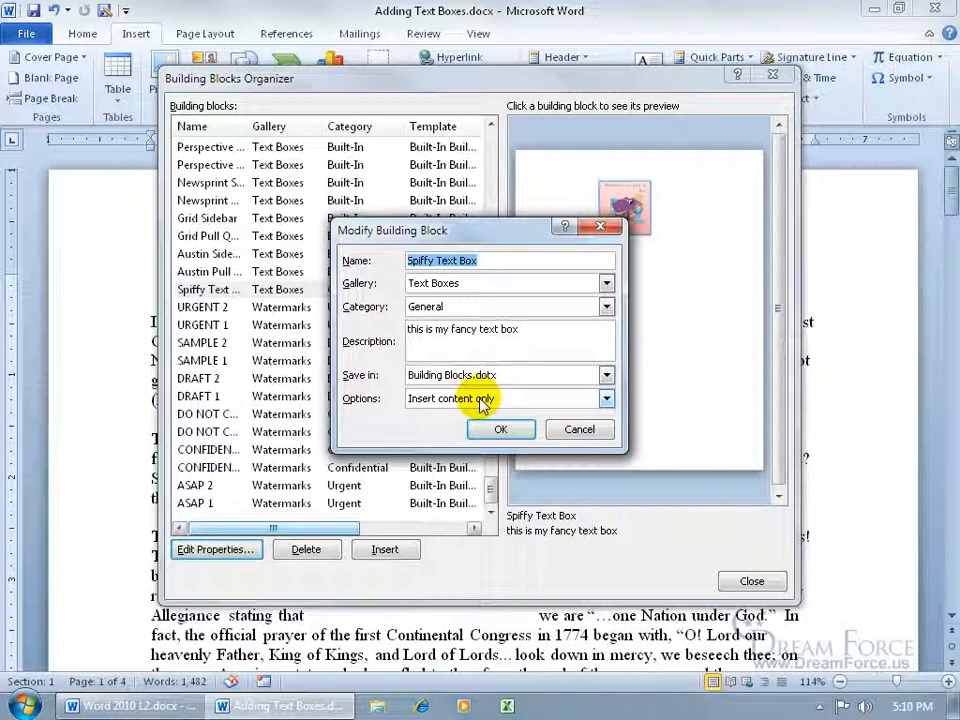
pyautogui.click(556, 428)
# Step: Delete the Spiffy Text Box building block, confirm the deletion, and close the Building Blocks Organizer
pyautogui.click(306, 549)
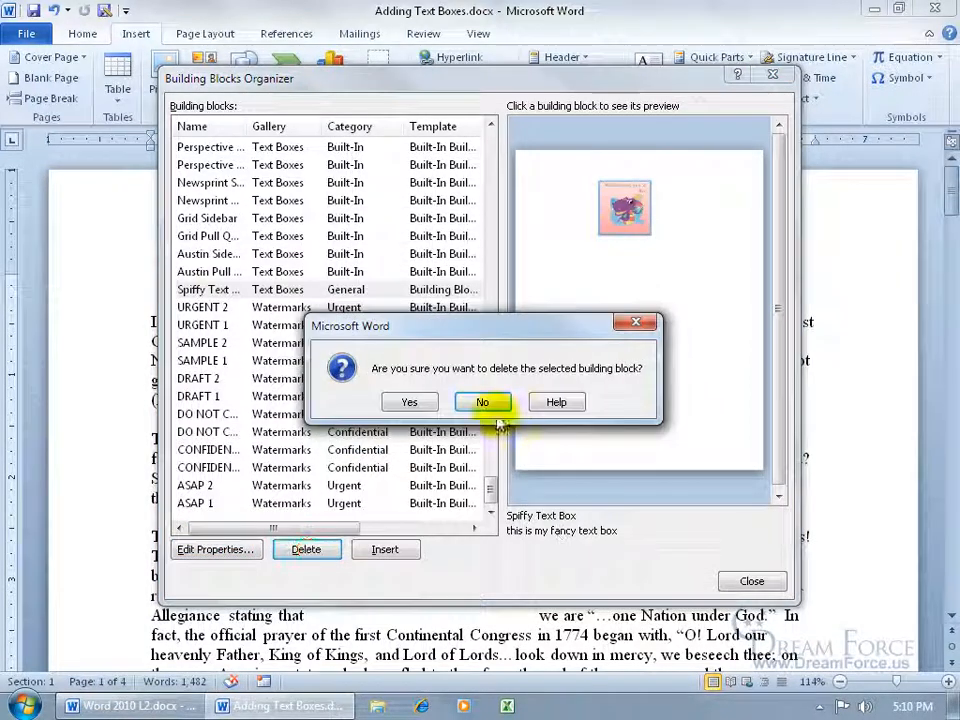
pyautogui.click(416, 402)
pyautogui.click(751, 581)
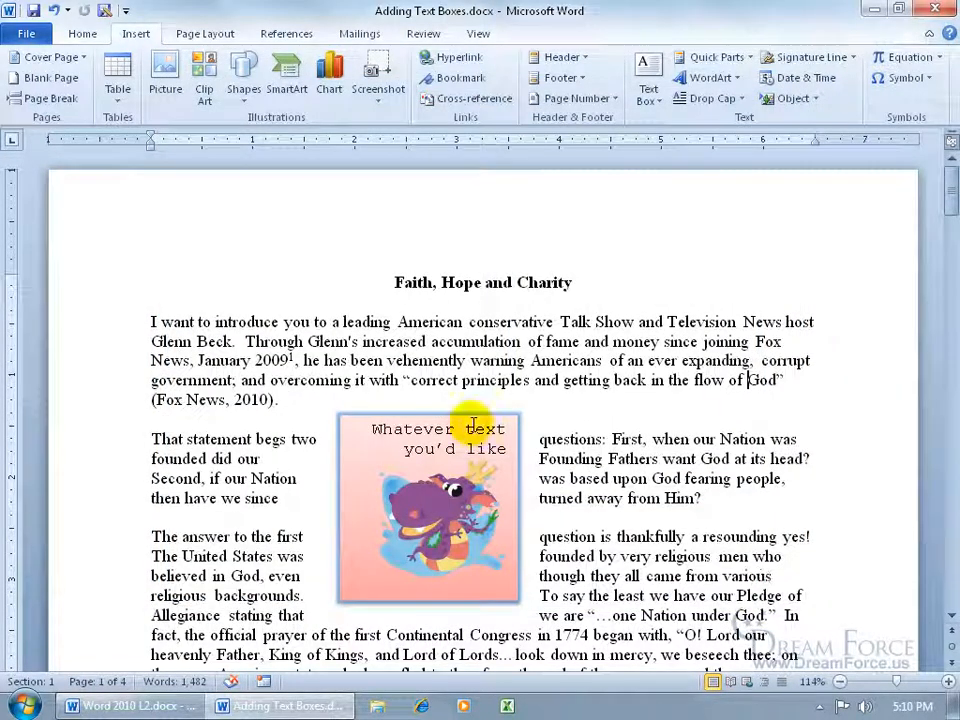
# Step: Check the end of the Text Box Gallery for the Spiffy Text Box entry
pyautogui.click(655, 95)
pyautogui.moveTo(950, 143); pyautogui.dragTo(950, 428)
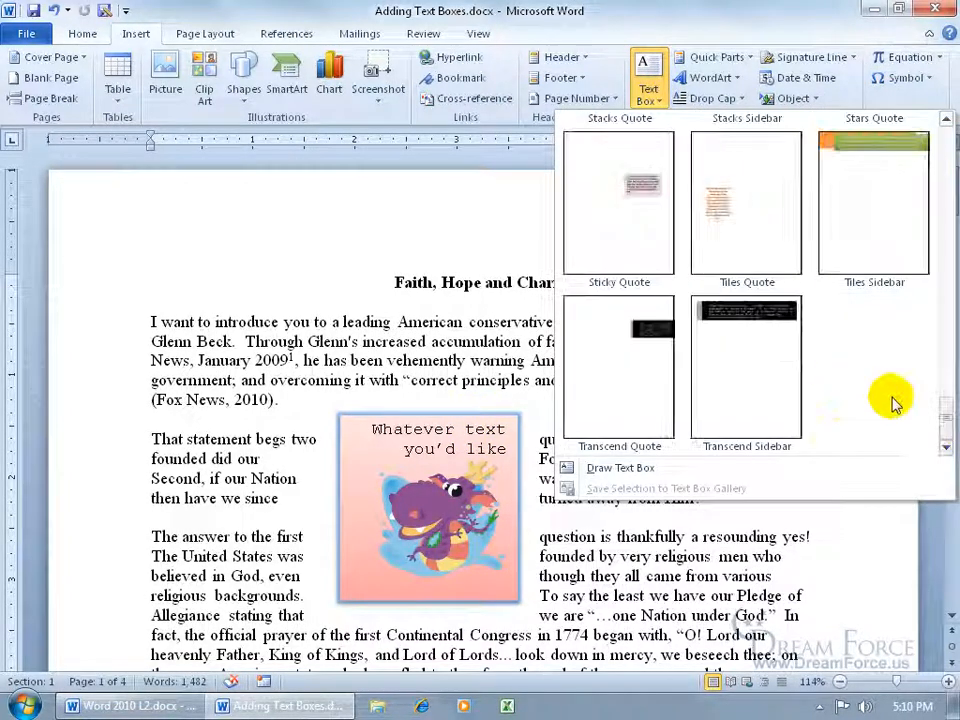